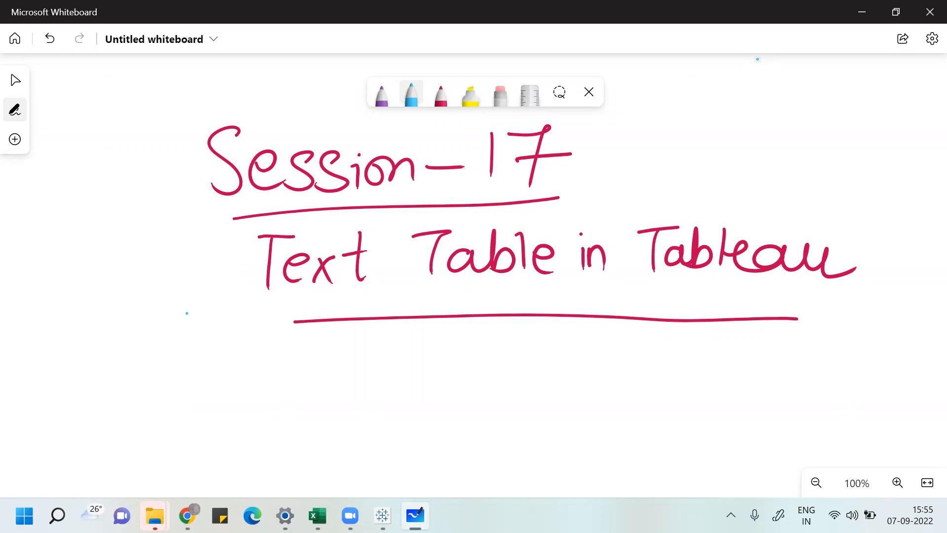
Step: Circle the word Table in the session title on the whiteboard
mouse_move(430, 282)
mouse_down()
mouse_move(441, 286)
mouse_move(409, 268)
mouse_move(469, 299)
mouse_up()
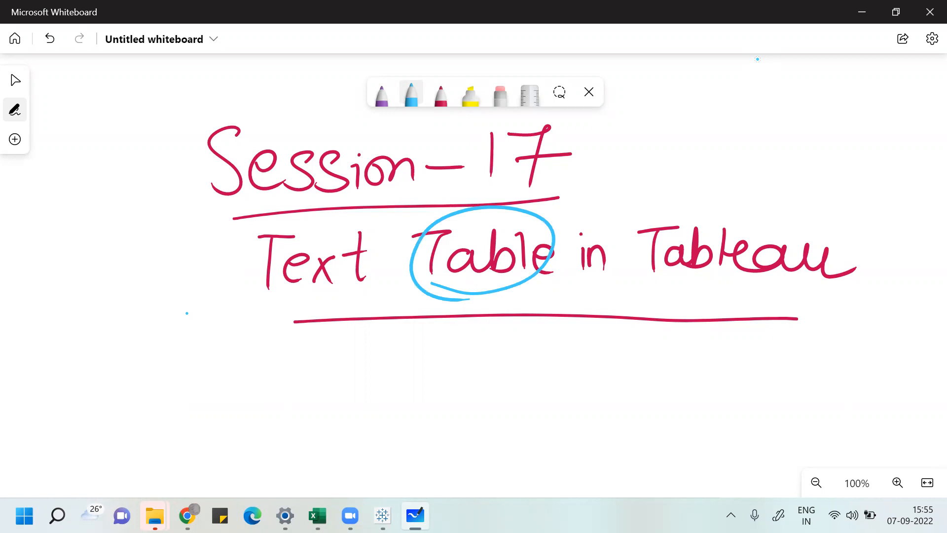
scroll(758, 59, down, 2)
scroll(758, 59, right, 2)
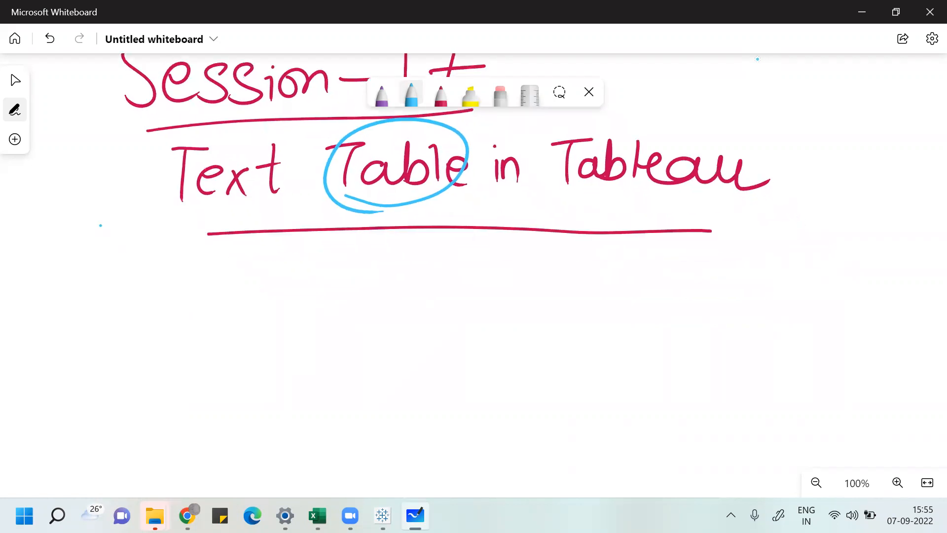
Step: Draw vertical column divider lines inside the sketched table below the title
mouse_move(589, 285)
mouse_down()
mouse_move(588, 425)
mouse_move(809, 375)
mouse_move(590, 416)
mouse_up()
drag(633, 286, 633, 416)
drag(663, 285, 660, 413)
drag(697, 286, 697, 412)
drag(730, 288, 730, 401)
drag(765, 288, 767, 405)
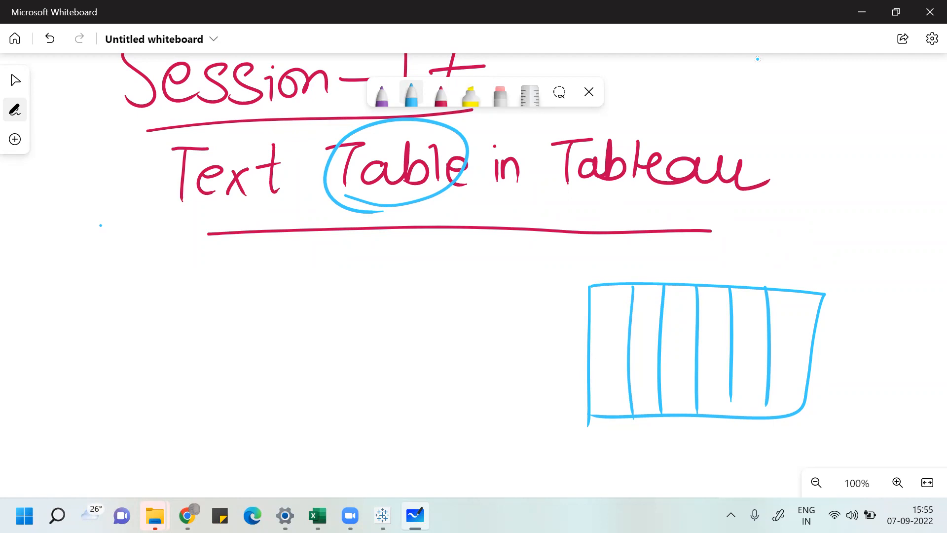
Step: Draw a check mark over the word Text in the title
drag(155, 182, 227, 154)
drag(163, 204, 255, 161)
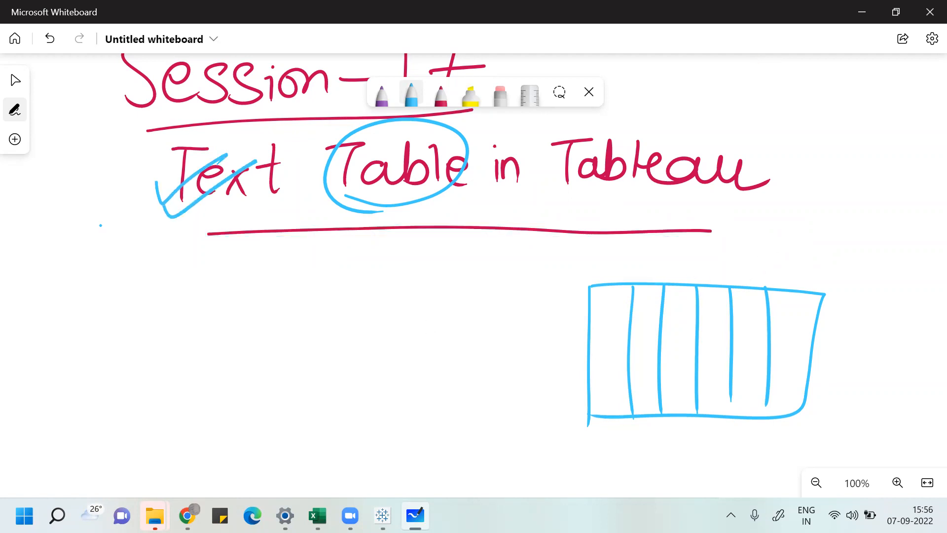
Step: Switch to Excel and insert a PivotTable from the Superstore orders table into a new sheet
click(317, 515)
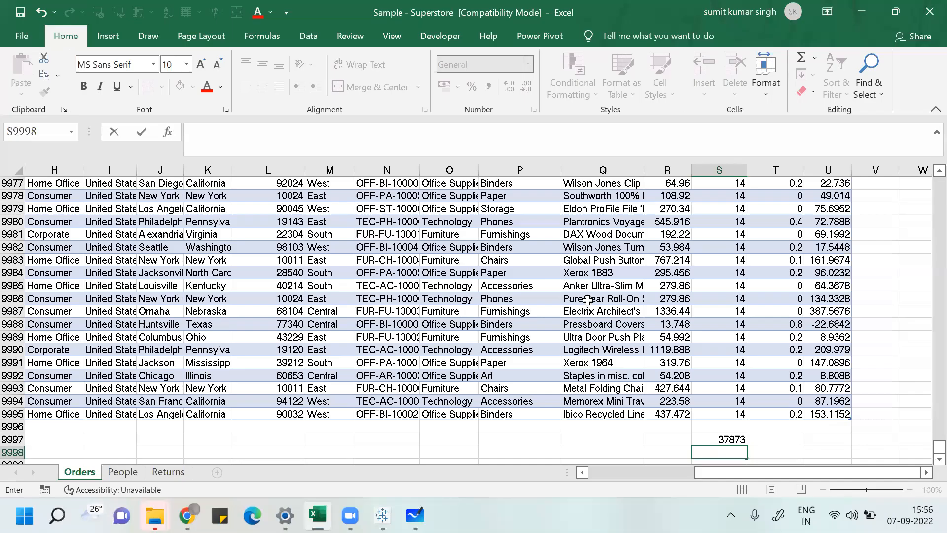
click(489, 274)
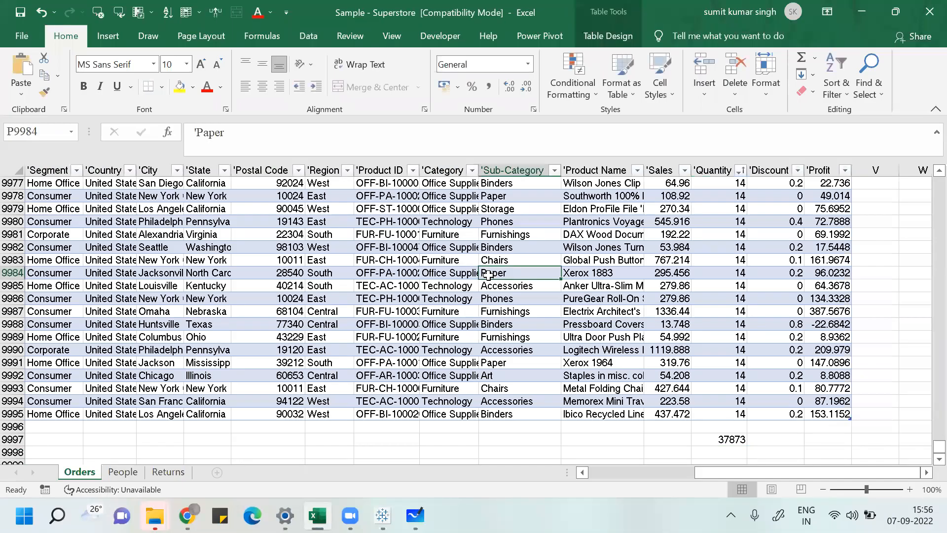
click(110, 33)
click(40, 85)
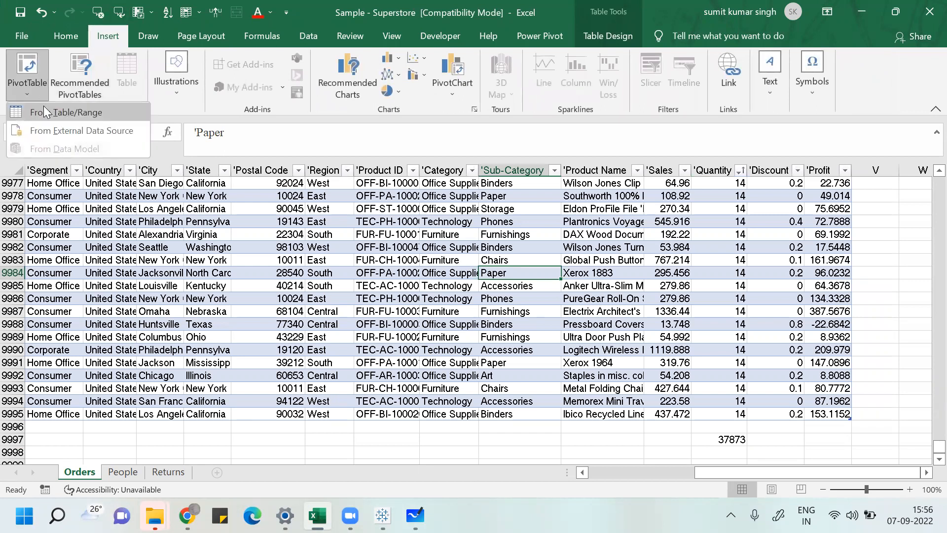
click(44, 107)
click(391, 309)
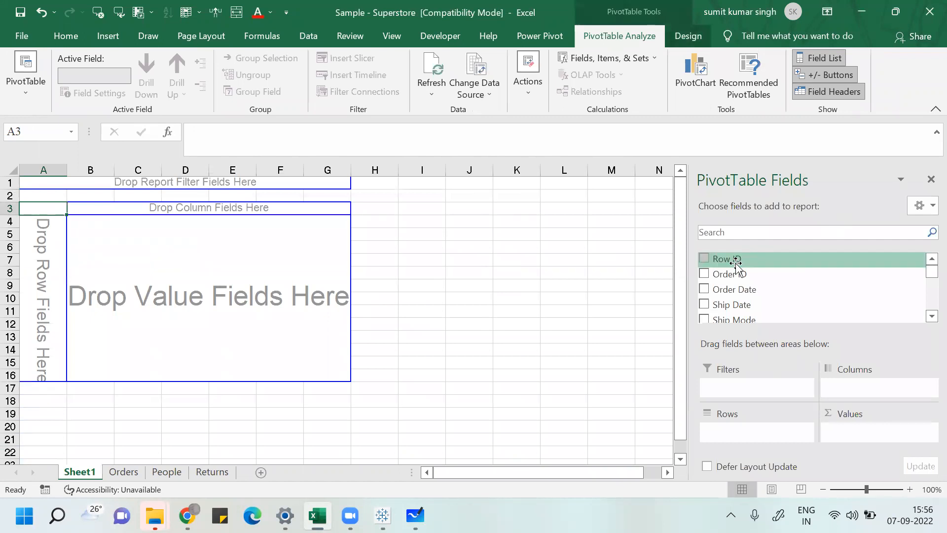
Step: Add Sub-Category to the PivotTable rows and Sales to its values
click(926, 318)
click(926, 320)
click(926, 319)
click(925, 320)
click(925, 320)
click(926, 319)
click(926, 319)
click(925, 320)
click(926, 320)
click(926, 319)
click(925, 320)
click(926, 320)
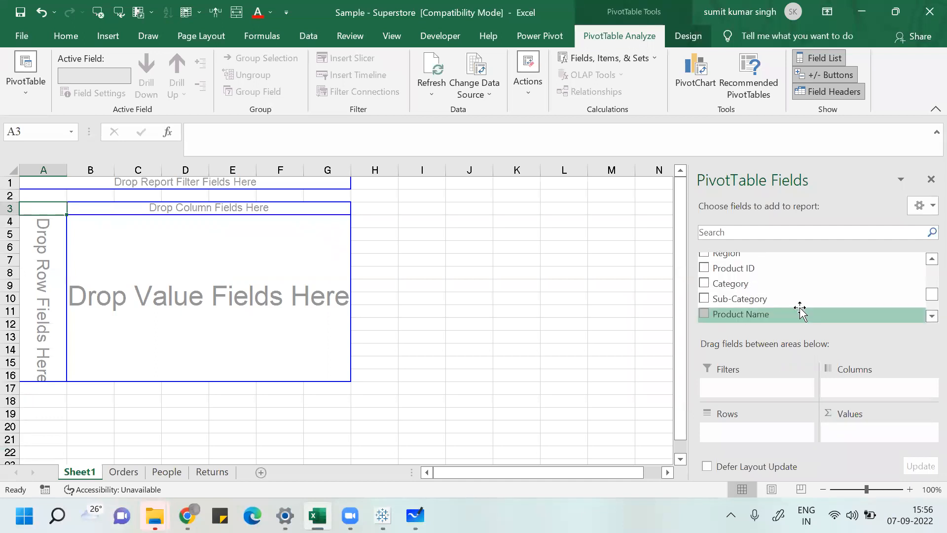
click(705, 298)
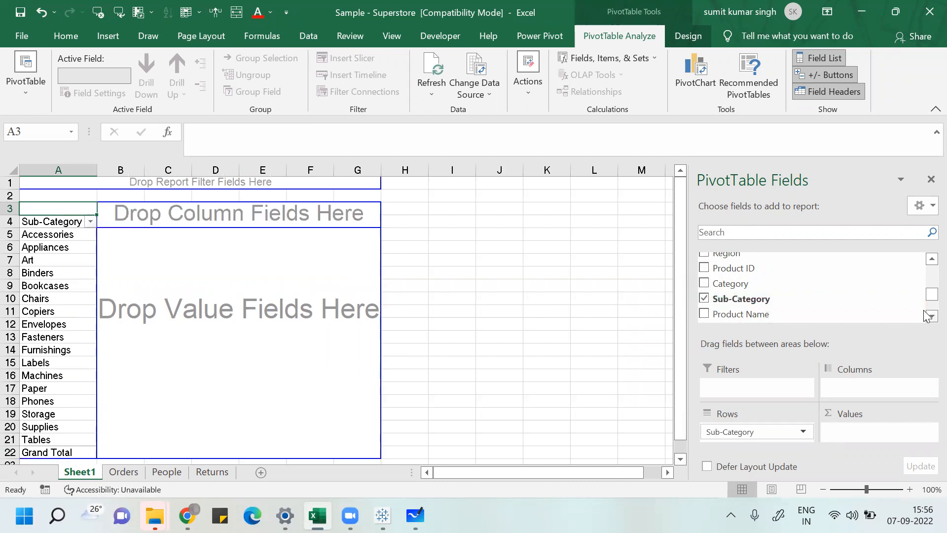
scroll(925, 316, down, 3)
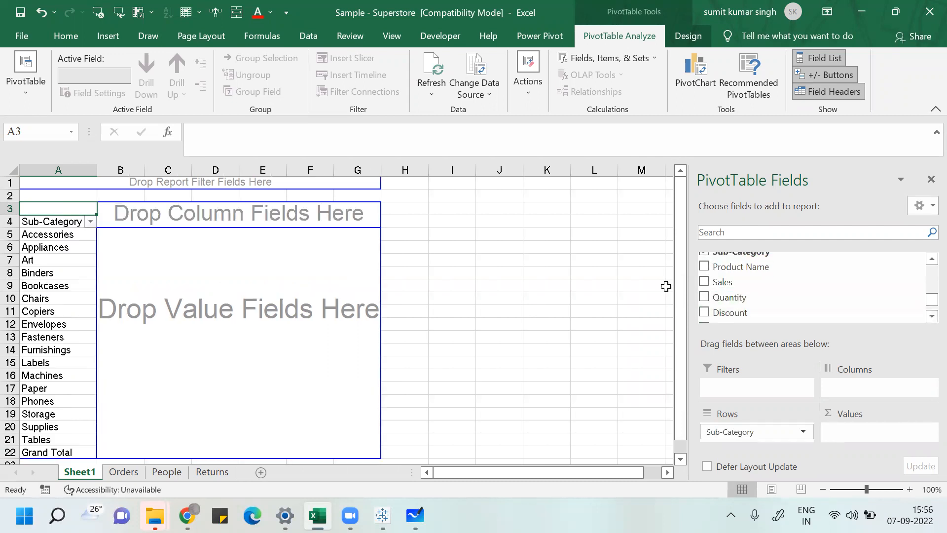
click(705, 282)
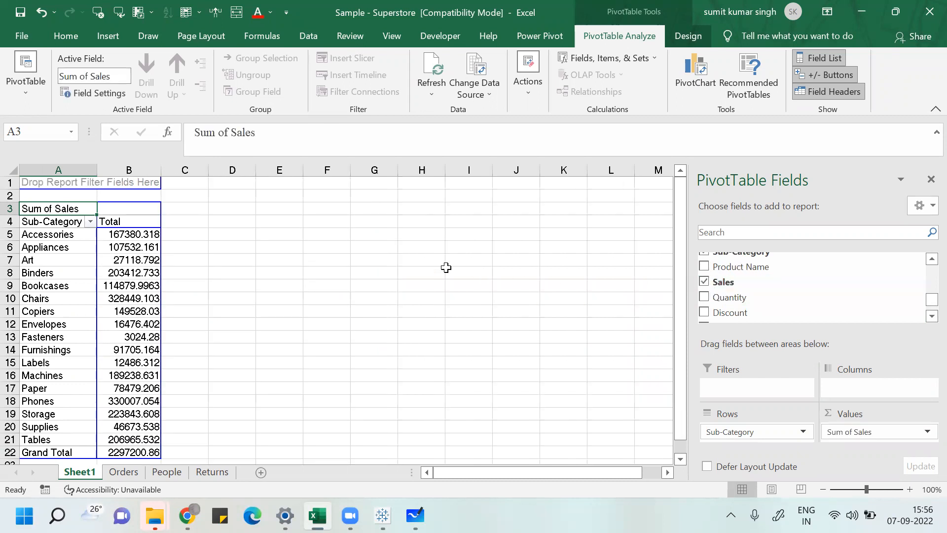
Step: Browse the PivotTable's sub-category rows and their sales totals
click(84, 284)
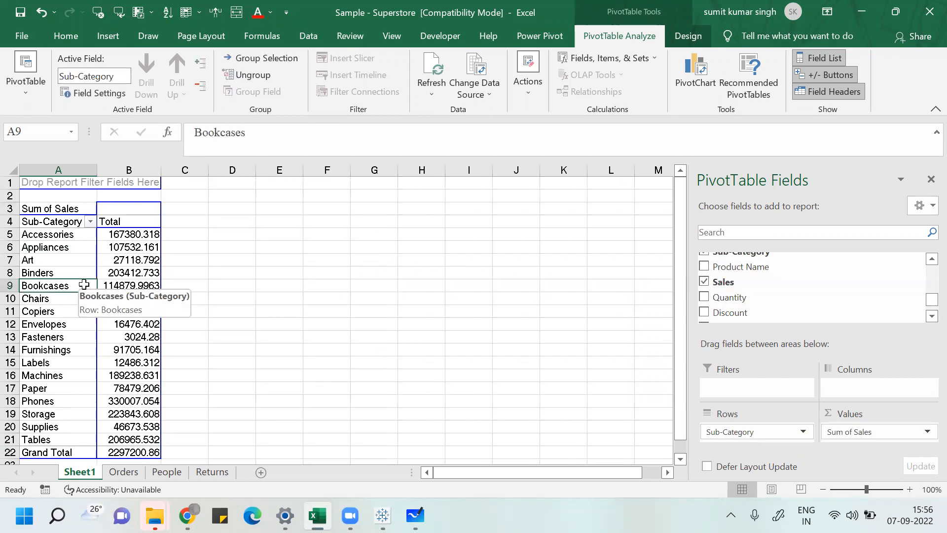
key(Up)
key(Up)
key(Up)
key(Up)
key(Down)
key(Down)
key(Down)
key(Down)
key(Down)
key(Down)
key(Down)
key(Down)
key(Down)
key(Down)
key(Down)
key(Down)
key(Down)
key(Down)
key(Down)
key(Down)
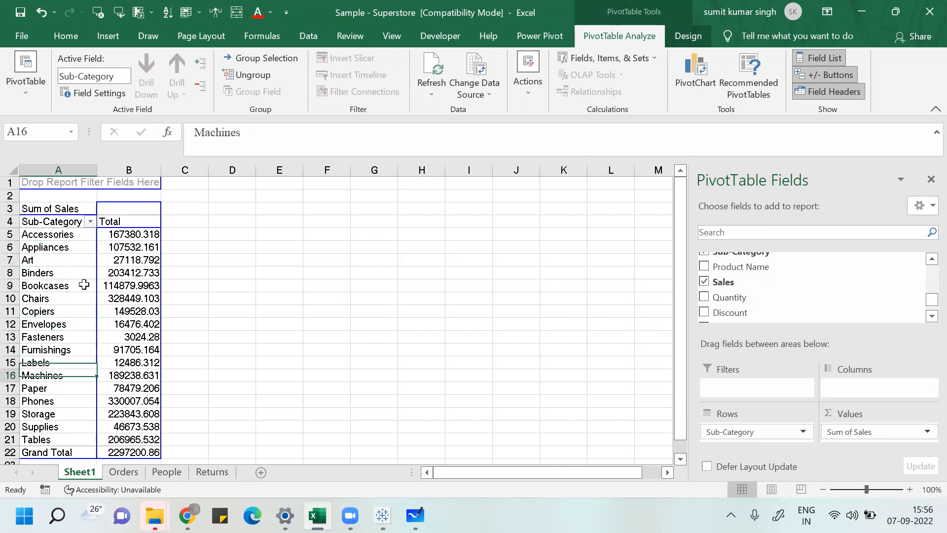
key(Down)
key(Down)
key(Up)
key(Up)
key(Up)
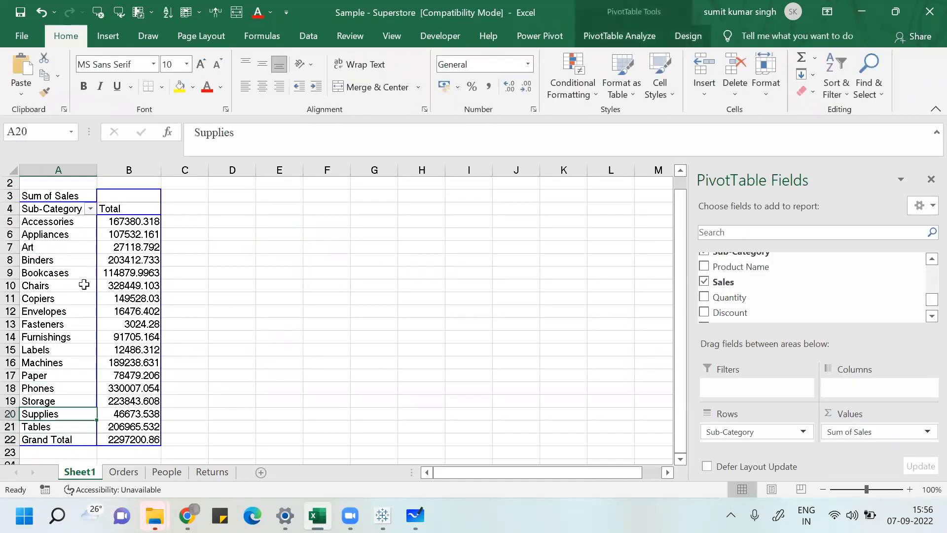
key(Right)
key(Up)
key(Up)
key(Up)
key(Up)
key(Up)
key(Up)
key(Up)
key(Up)
key(Up)
key(Up)
key(Up)
key(Up)
key(Up)
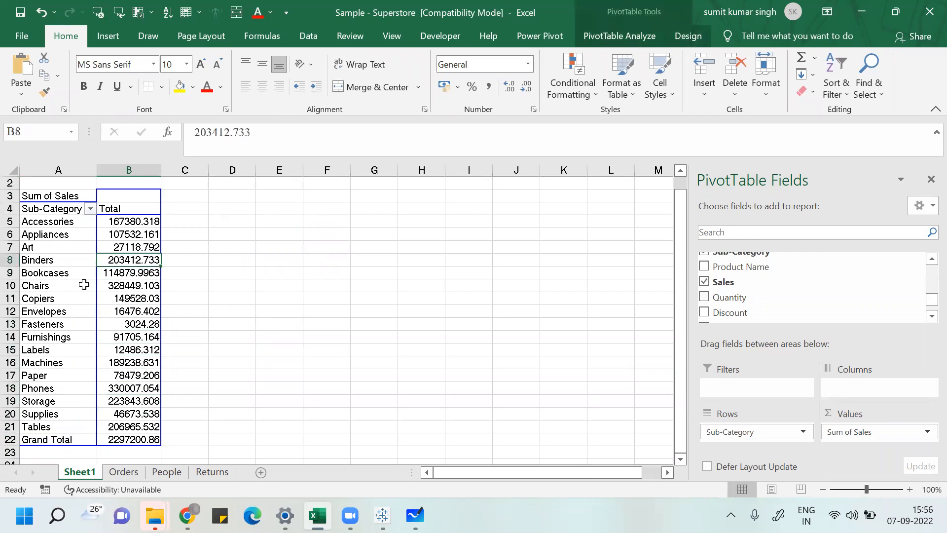
key(Up)
key(Up)
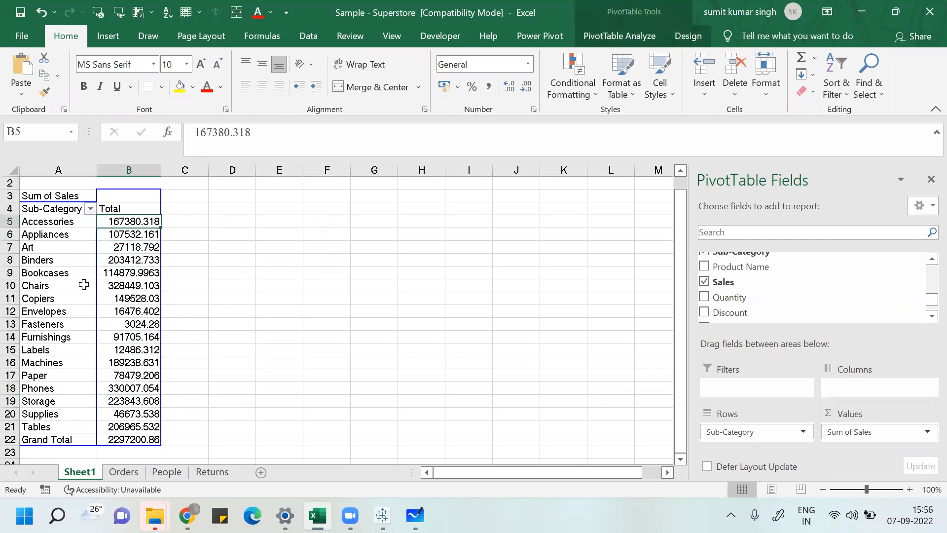
Step: Switch to Tableau and rename the Sheet 2 worksheet as Text Table
key(super+Tab)
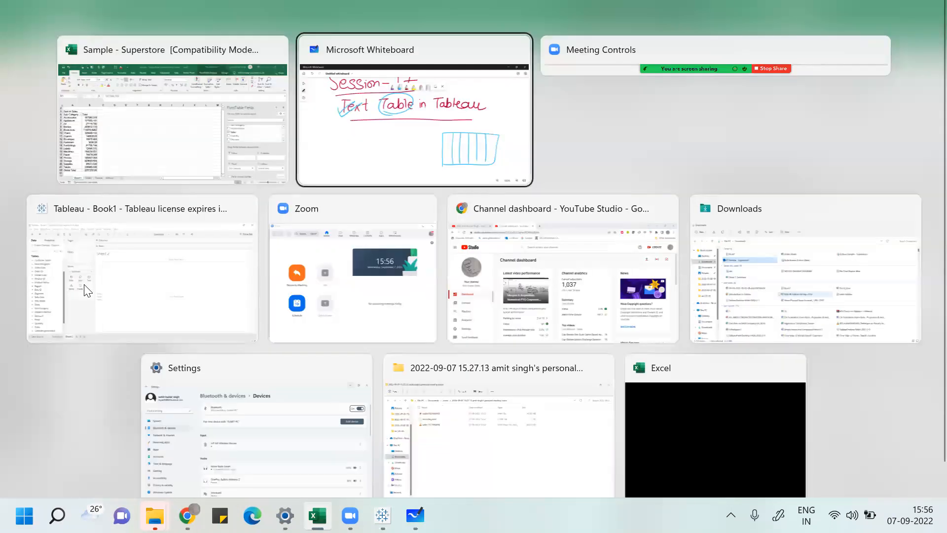
key(Right)
key(Right)
key(Right)
key(Right)
key(Right)
key(Right)
key(Right)
key(Right)
key(Right)
key(Right)
key(Right)
key(Right)
key(Return)
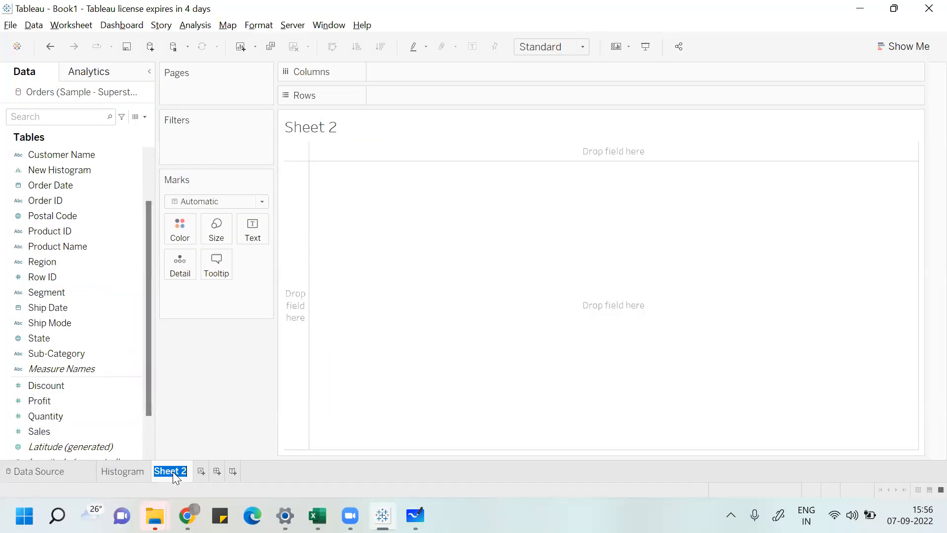
text(Text Table)
click(444, 354)
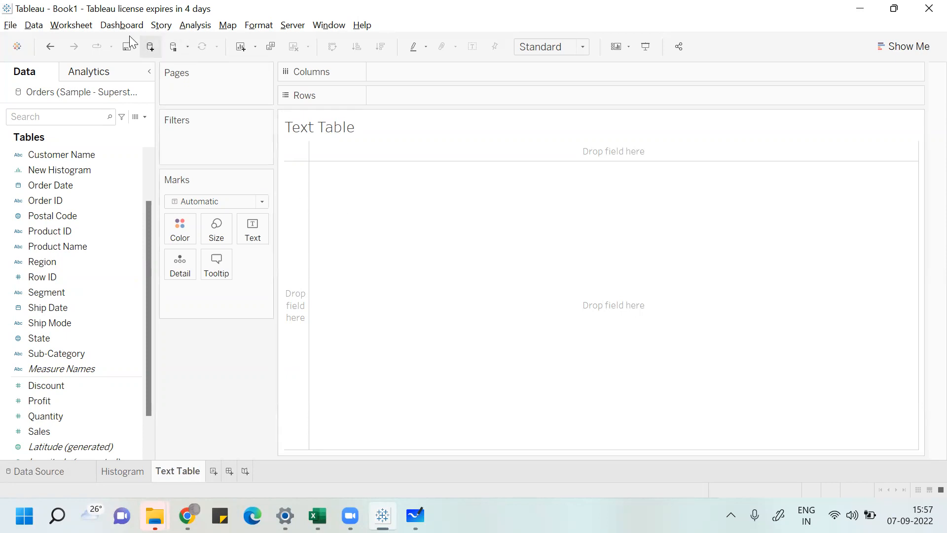
Step: Show the worksheet caption and open it for editing with a font size of 15
click(74, 26)
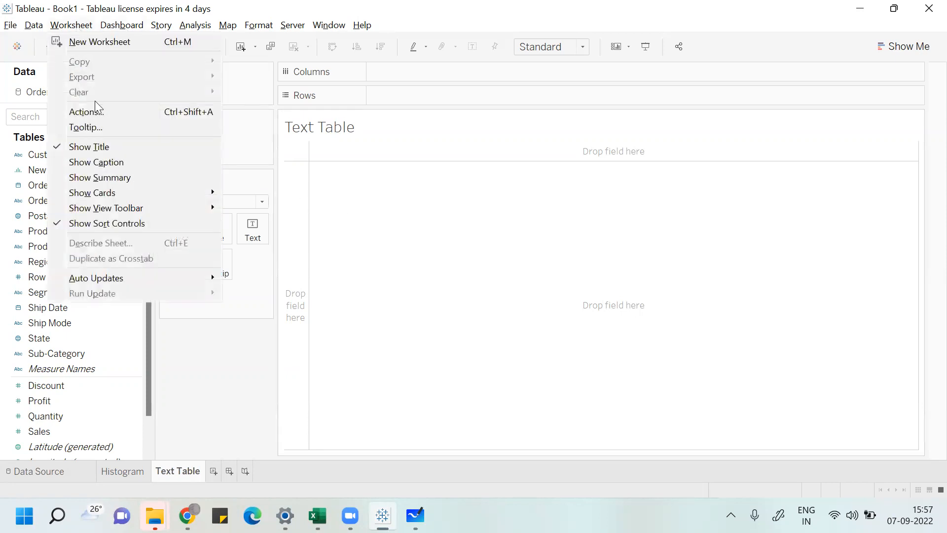
click(106, 156)
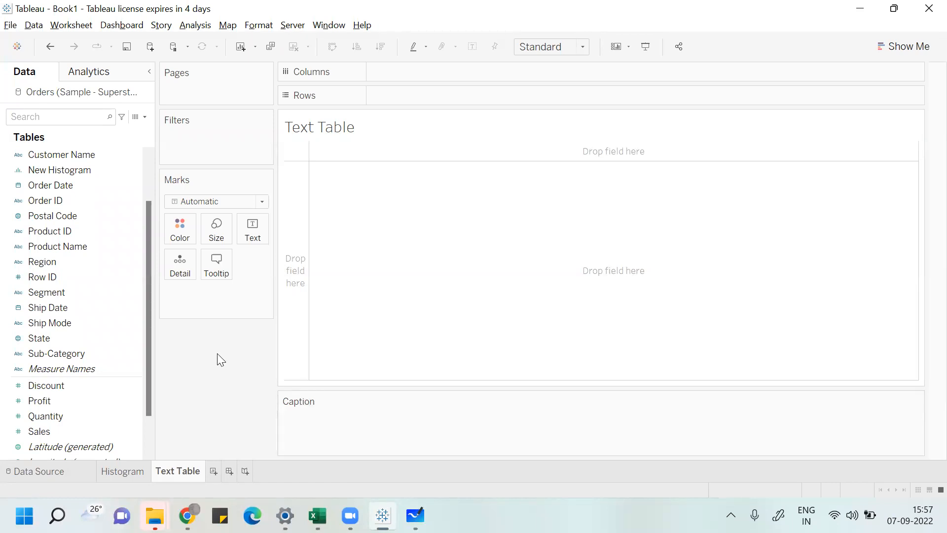
double_click(304, 417)
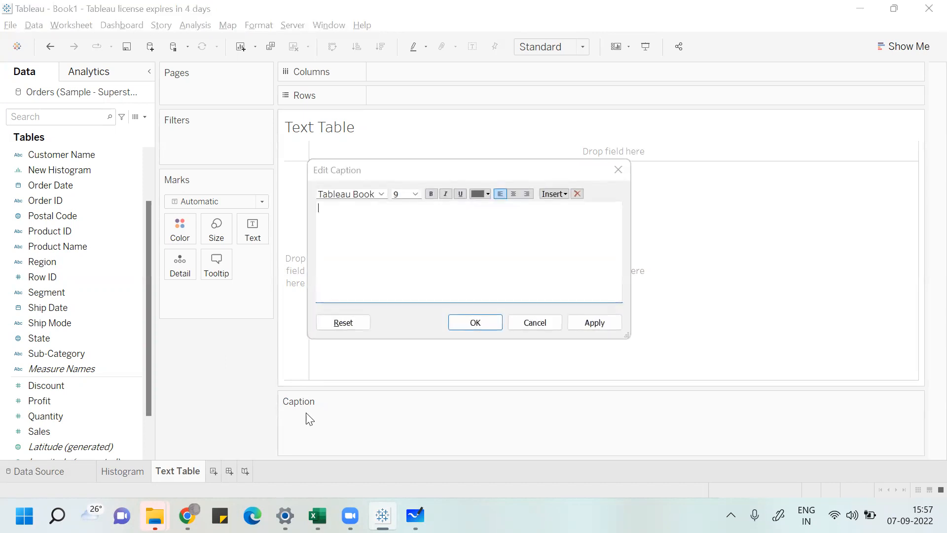
click(416, 194)
click(403, 257)
Step: Write the caption "CAPTION AGGREGATION:-" followed by lines 1.SUM, 2. AVERAGE, 3. COUNT and 4. MAX/MIN
text(CAPTIION AGGRE)
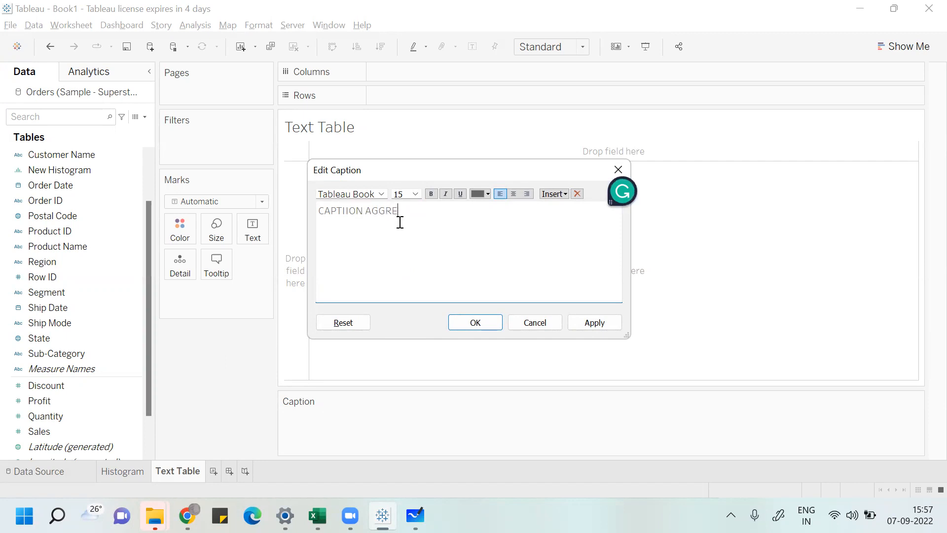
text(GATION)
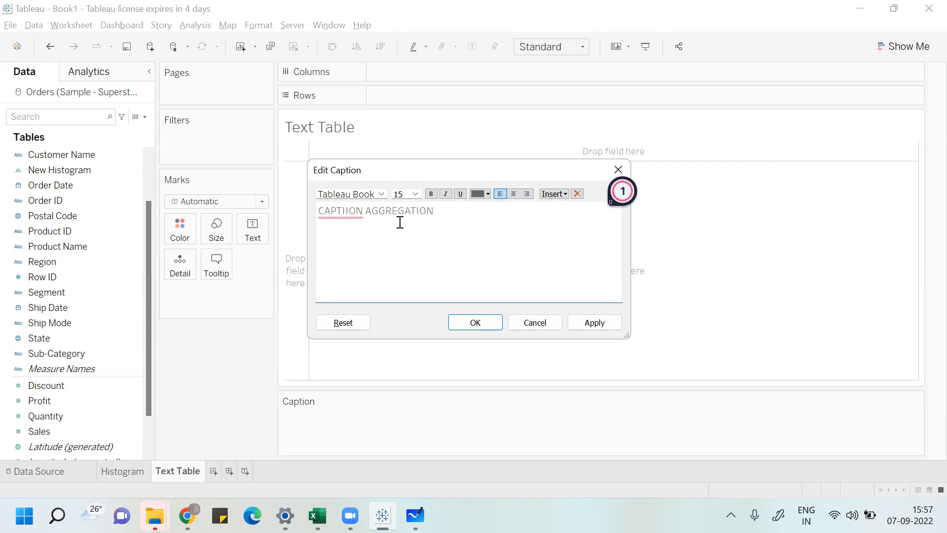
text(:- )
text(1.)
text(SUM)
key(Return)
text(2. AVERAGE)
key(Return)
text(3. COUN)
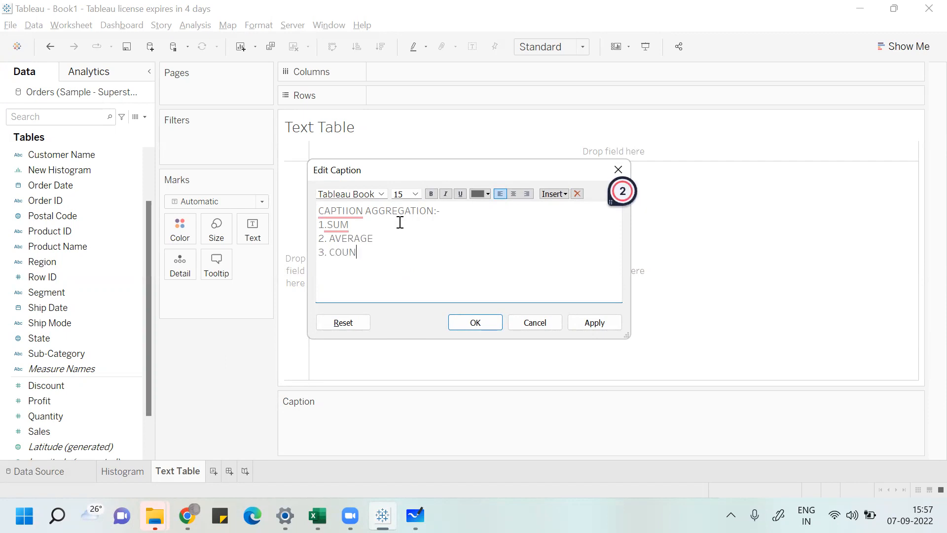
text(T)
text(4. MAX/MI)
text(N)
mouse_move(350, 215)
click(352, 252)
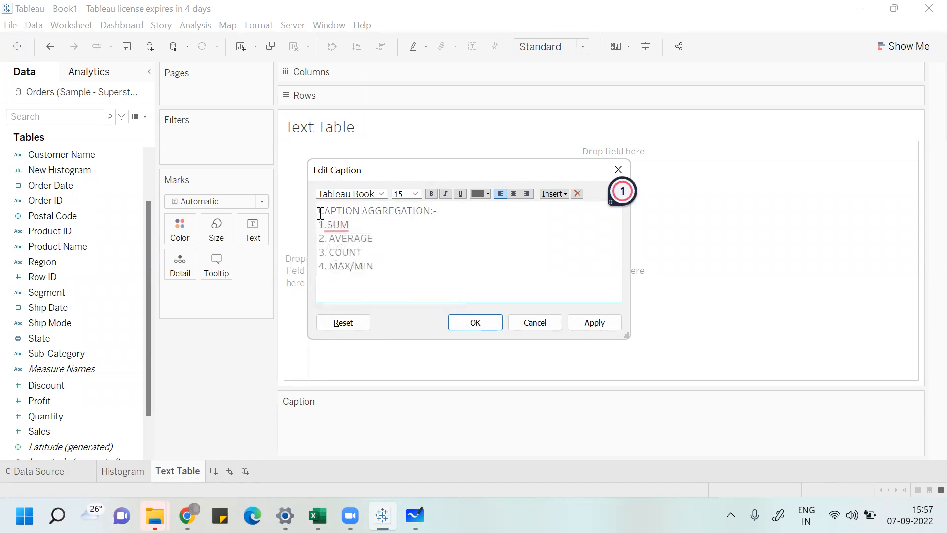
Step: Color the whole caption text red, center it, and apply the caption
drag(320, 213, 374, 267)
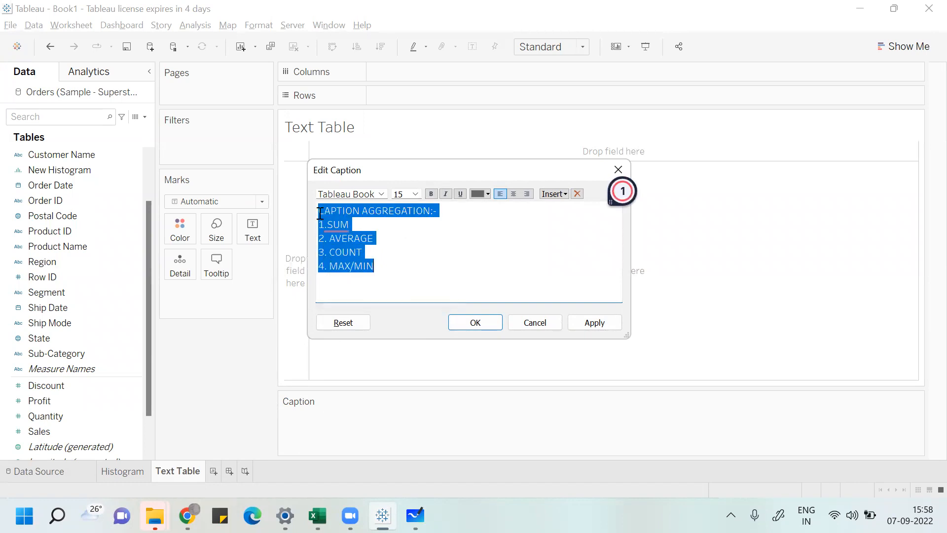
click(490, 193)
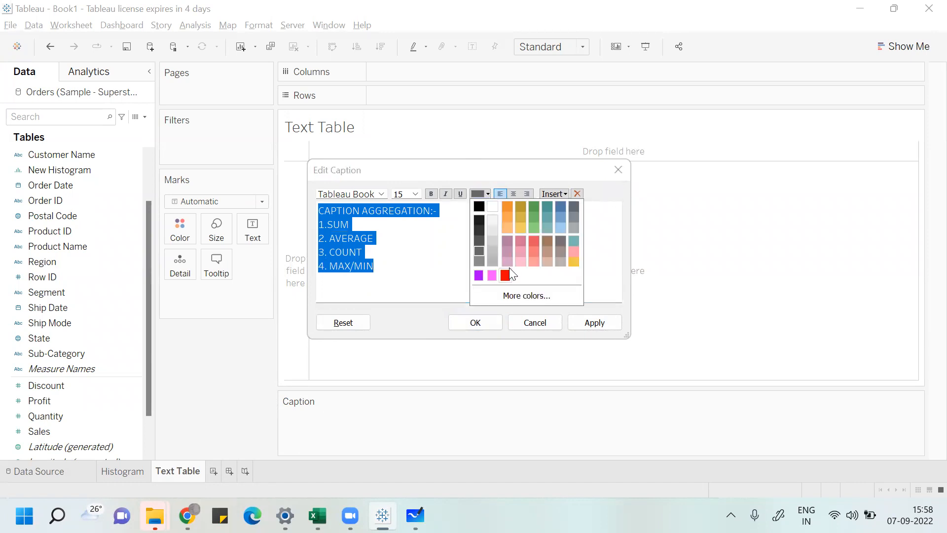
click(506, 274)
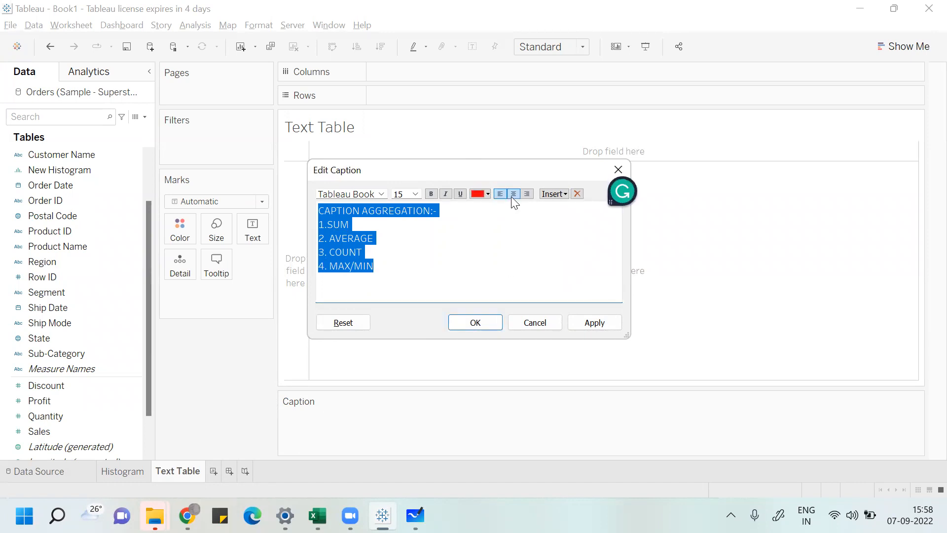
click(513, 194)
click(483, 322)
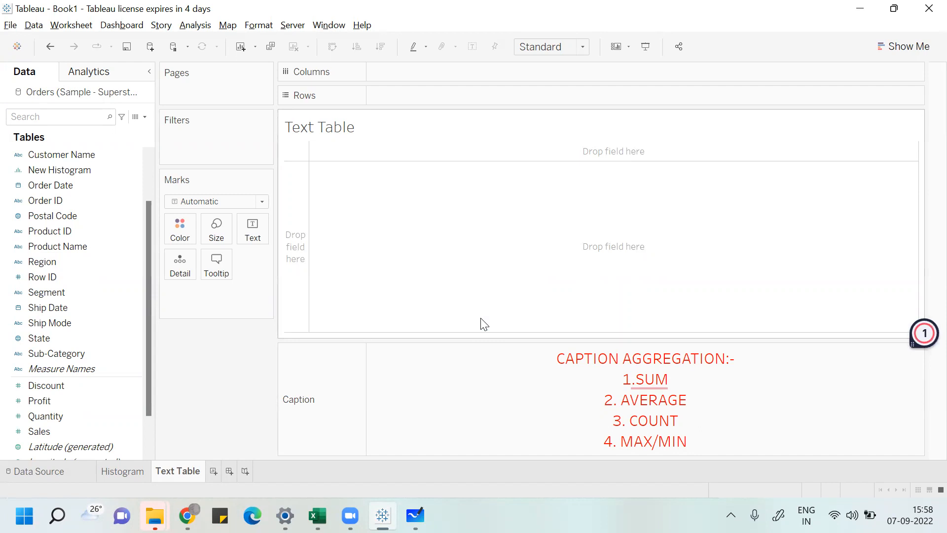
Step: Build a text table of Sub-Category and Sales using Show Me
click(905, 46)
mouse_move(816, 89)
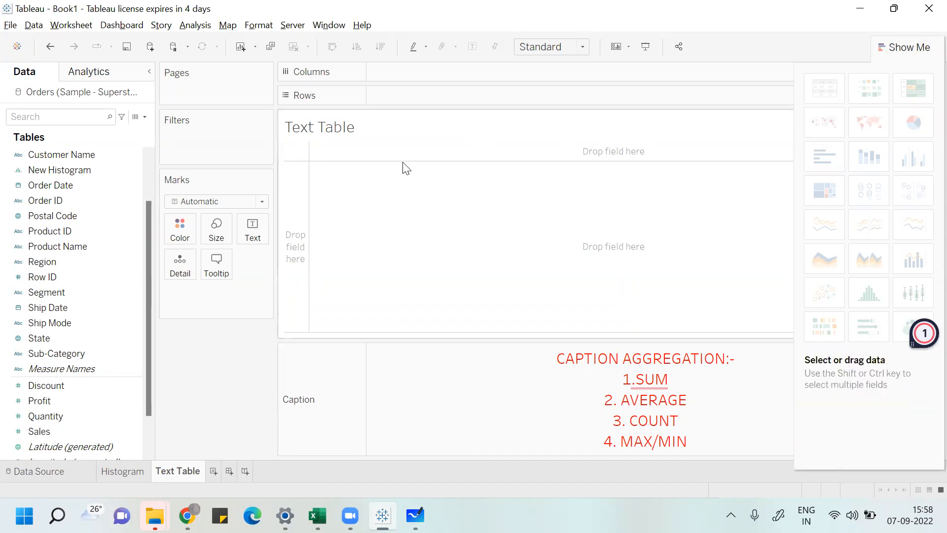
click(93, 352)
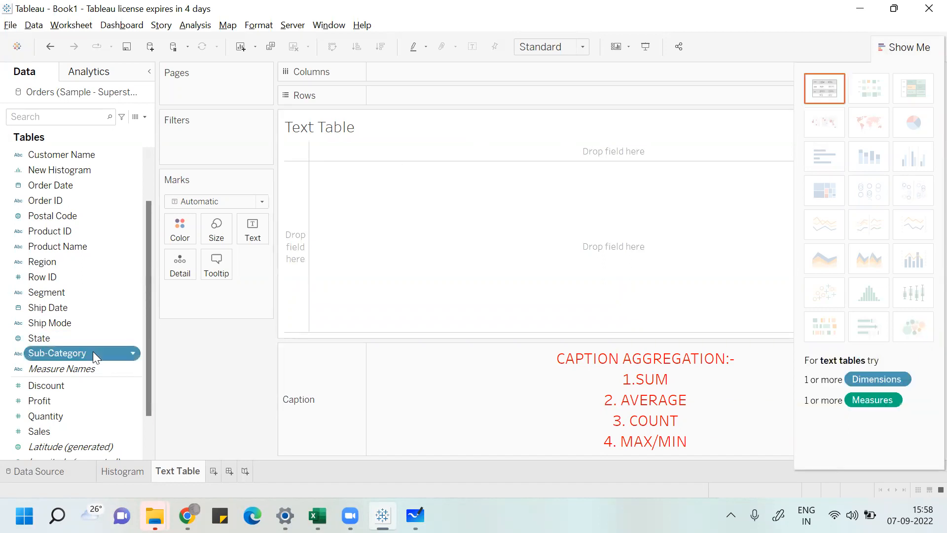
ctrl+click(57, 431)
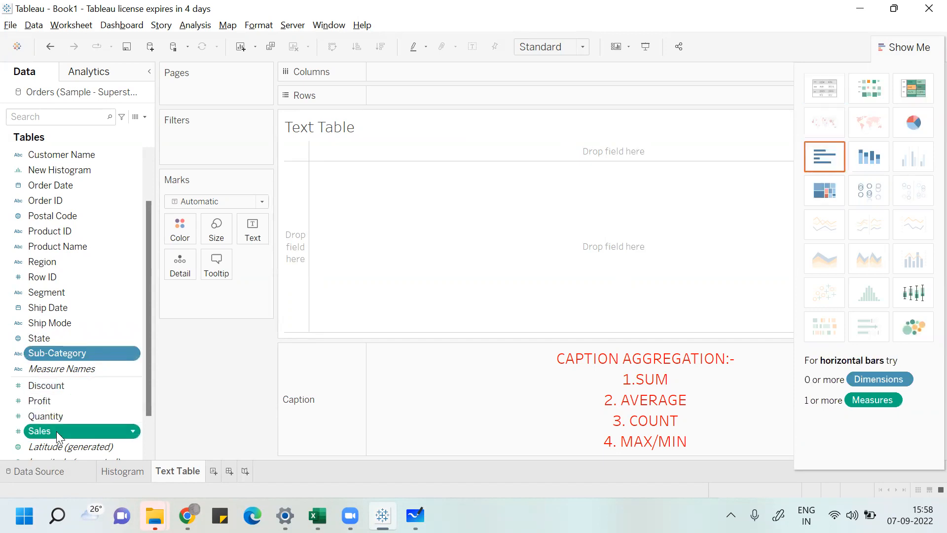
click(825, 89)
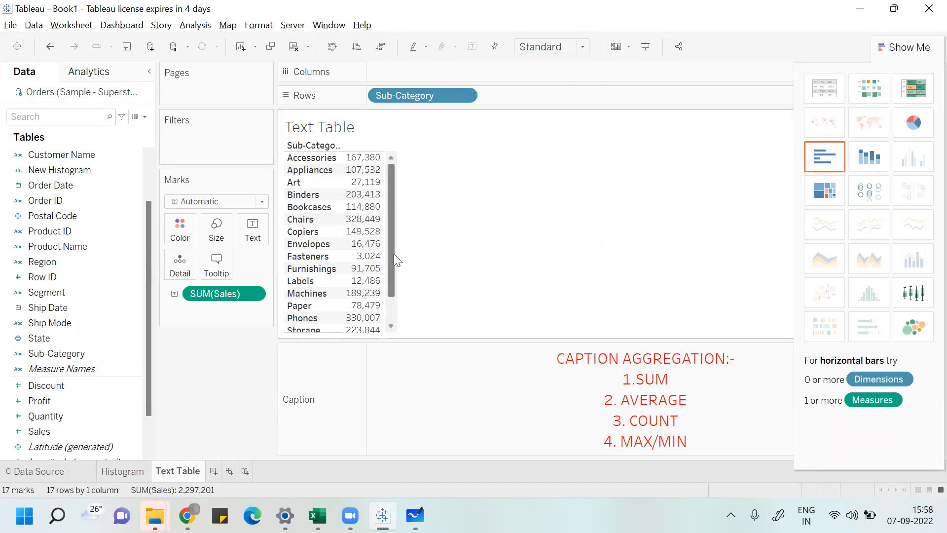
Step: Try adding Profit to the rows of the text table, and undo it
mouse_move(394, 254)
mouse_down()
mouse_move(394, 281)
mouse_move(396, 253)
mouse_up()
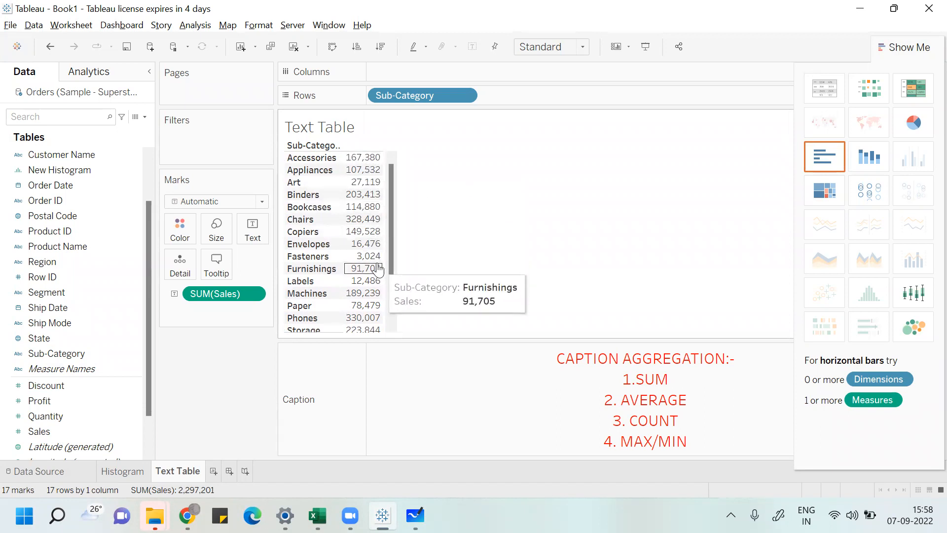
drag(51, 405, 321, 273)
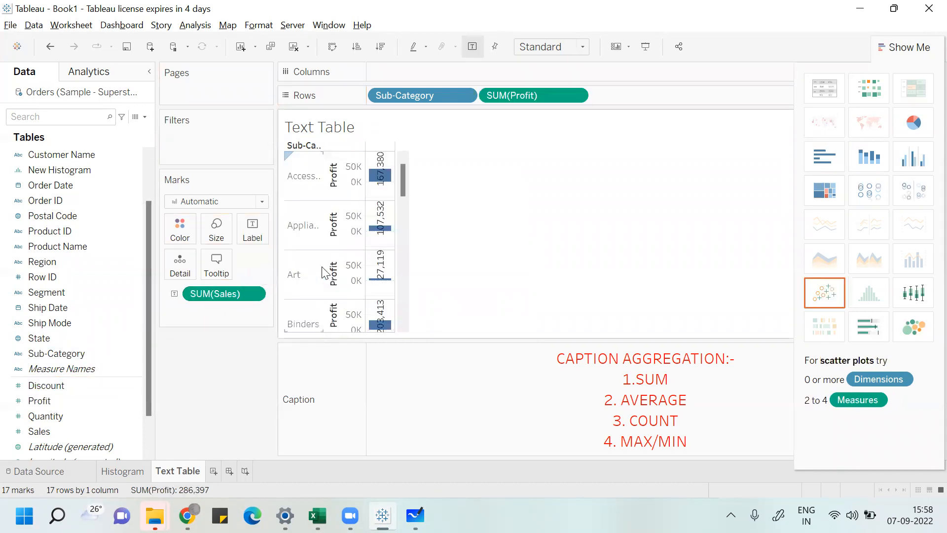
key(ctrl+z)
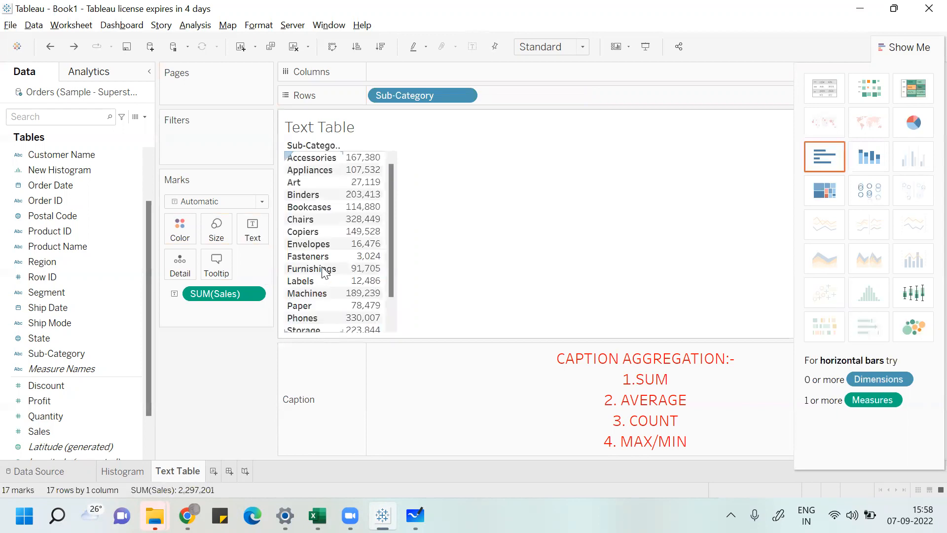
Step: Add Profit as a second text measure beside Sales in the sub-category table
drag(63, 404, 497, 203)
drag(67, 398, 270, 229)
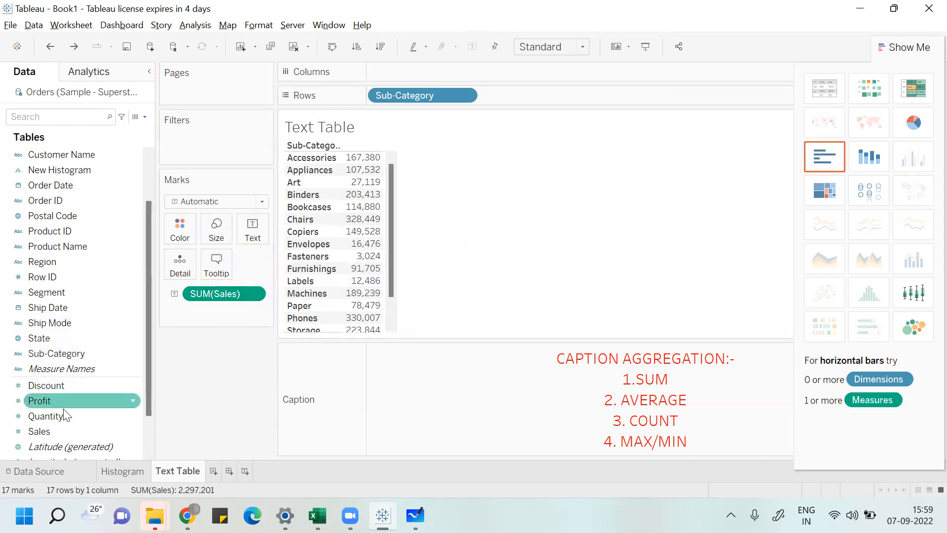
drag(82, 397, 262, 220)
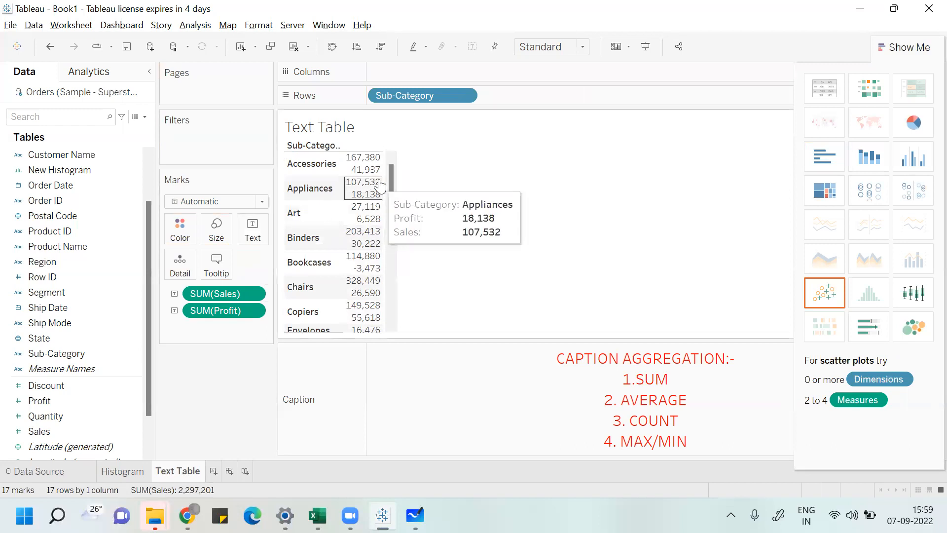
mouse_move(384, 172)
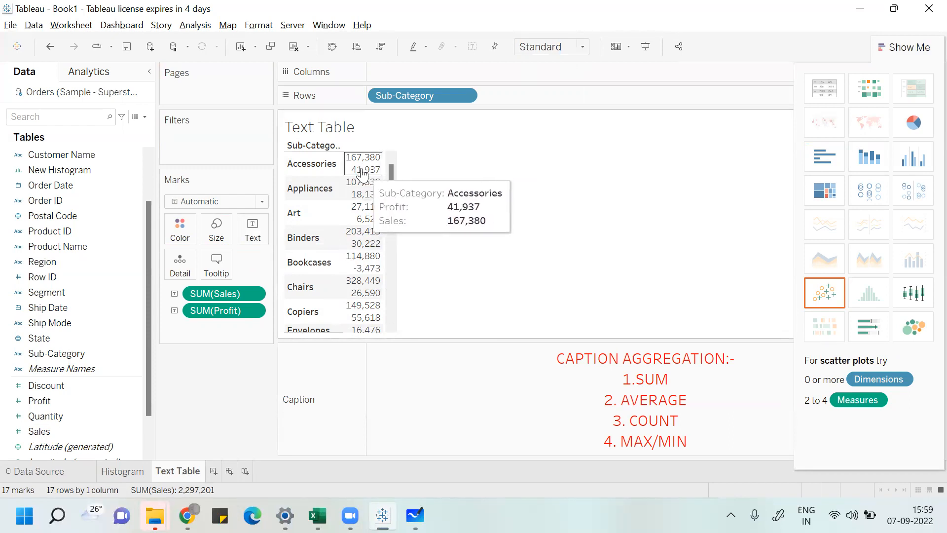
mouse_move(343, 246)
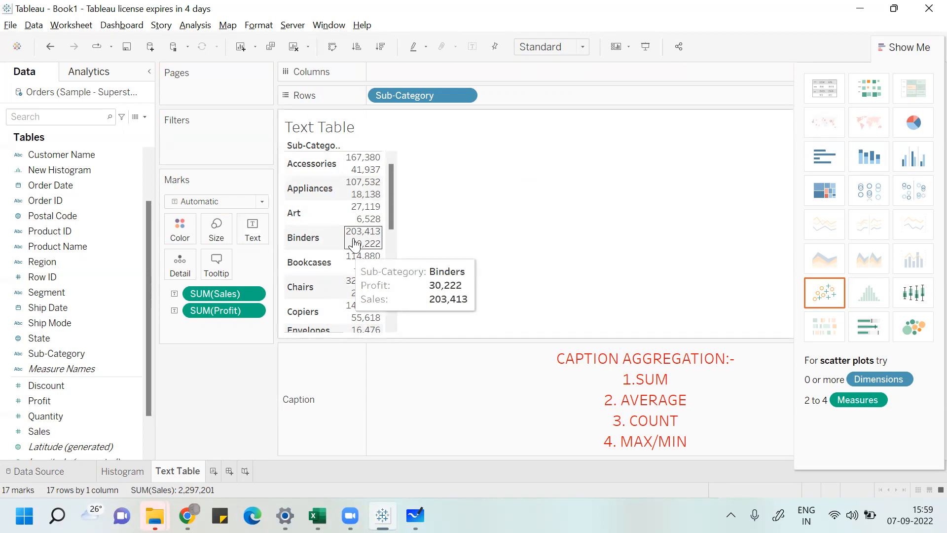
mouse_move(392, 210)
mouse_down()
mouse_move(383, 286)
mouse_move(381, 197)
mouse_up()
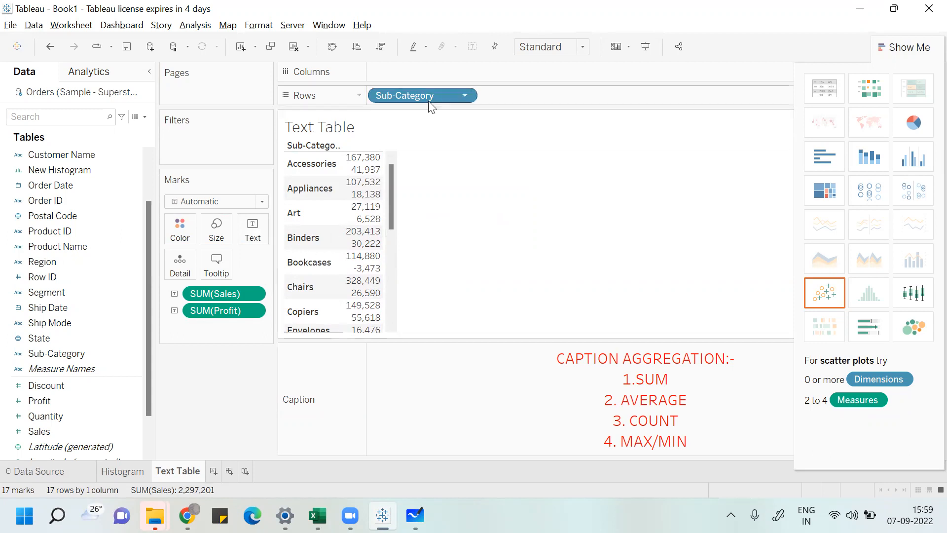
Step: Clear the view by removing Sub-Category, Sales and Profit from the shelves and marks
drag(436, 101, 114, 316)
drag(228, 290, 82, 401)
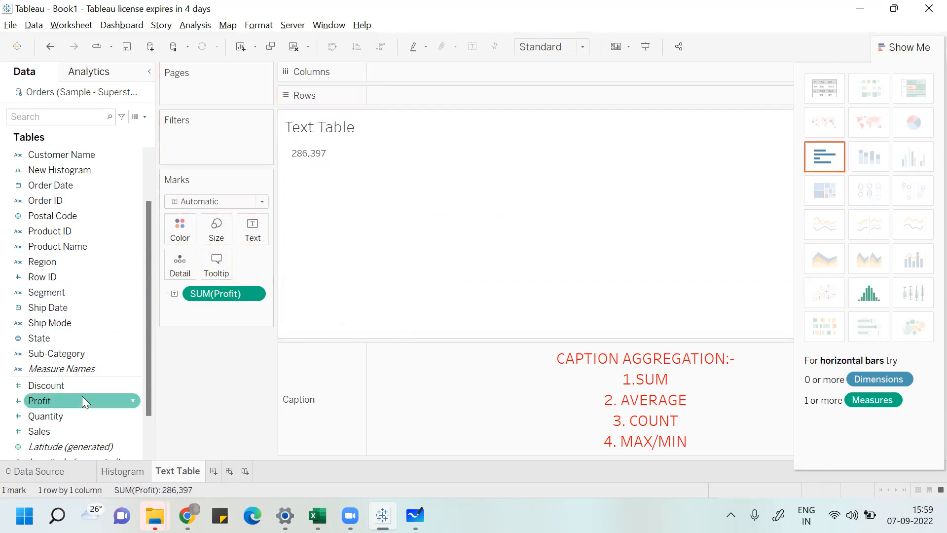
drag(236, 291, 209, 320)
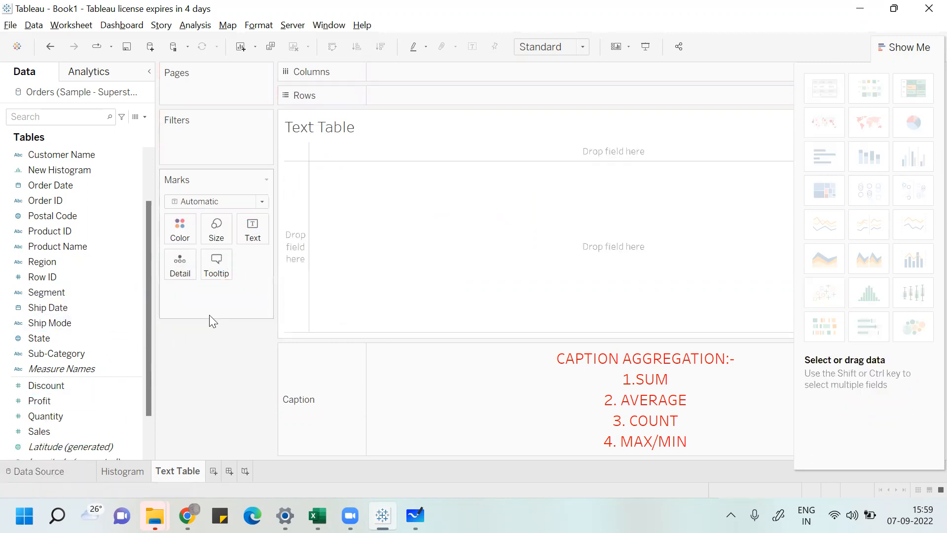
Step: Rebuild the table with Sub-Category on rows and Sales as the text mark
click(79, 340)
click(78, 351)
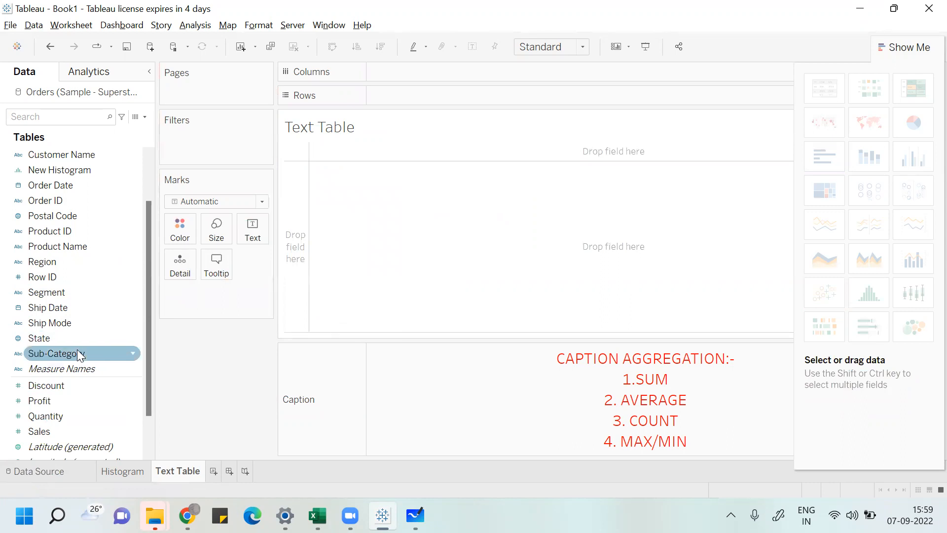
drag(78, 351, 366, 127)
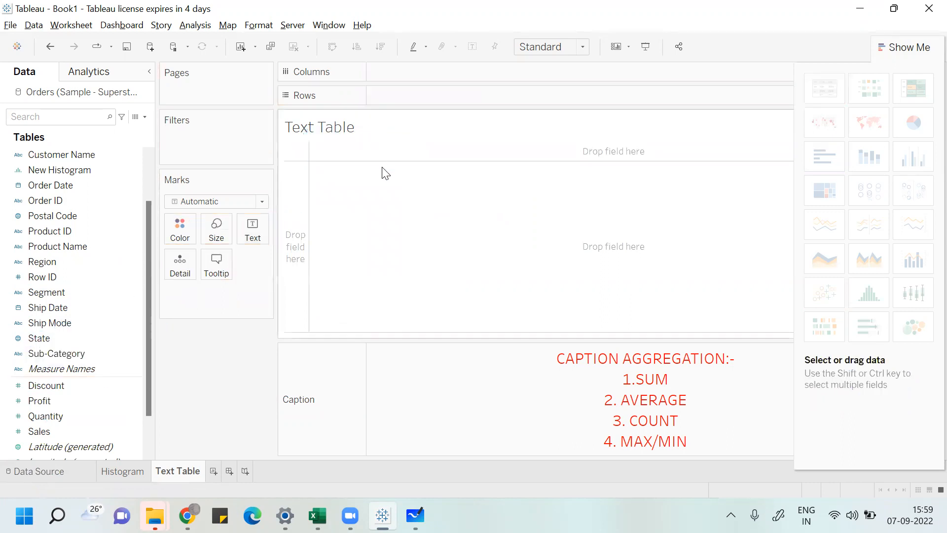
drag(104, 350, 450, 91)
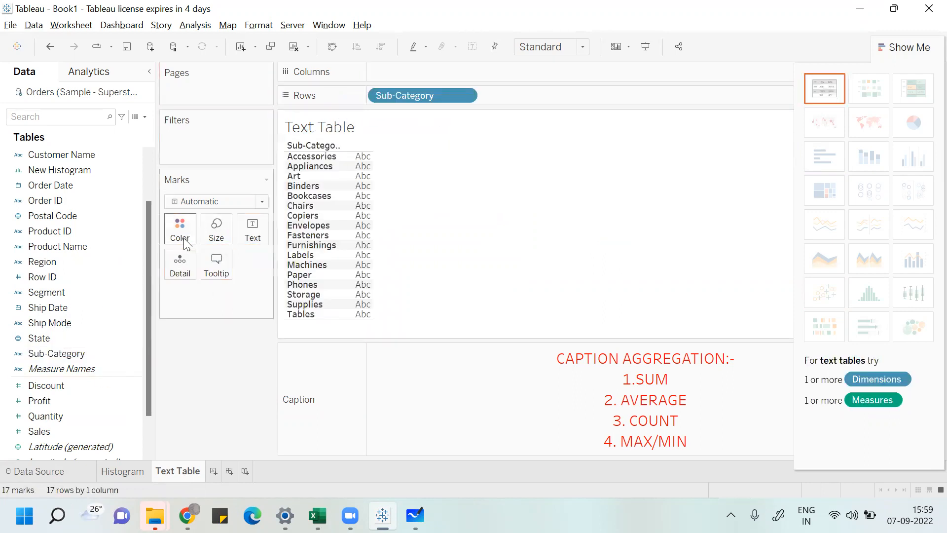
click(83, 400)
drag(74, 431, 254, 230)
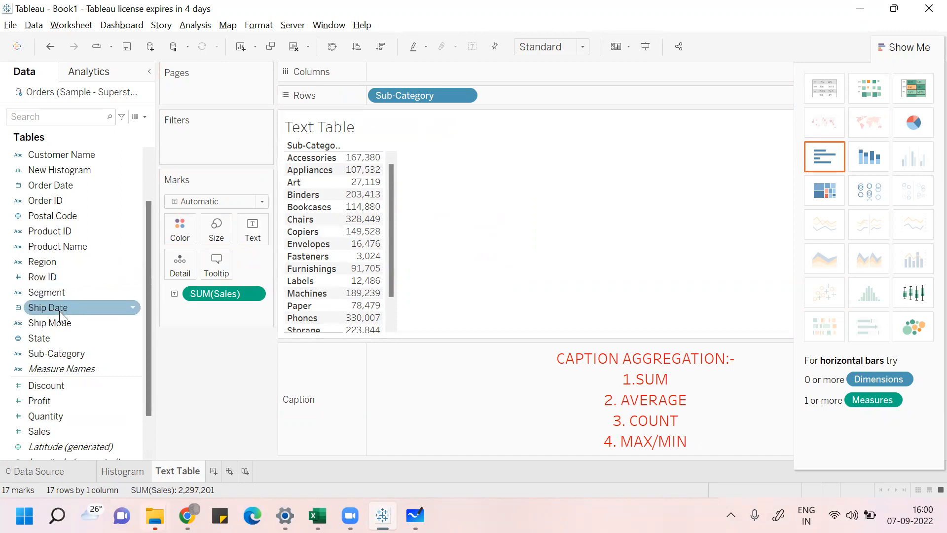
Step: Add Region as columns and fit the view to the width
drag(69, 264, 418, 74)
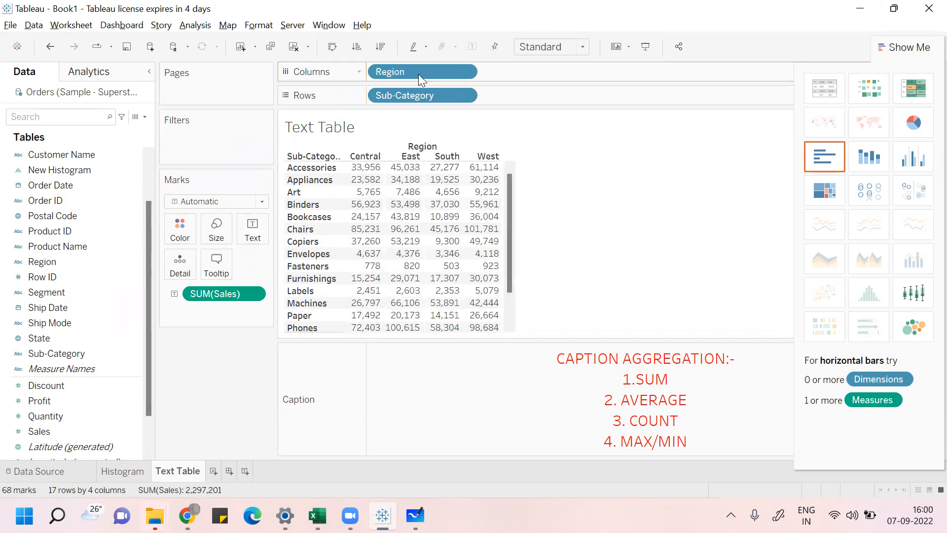
click(583, 52)
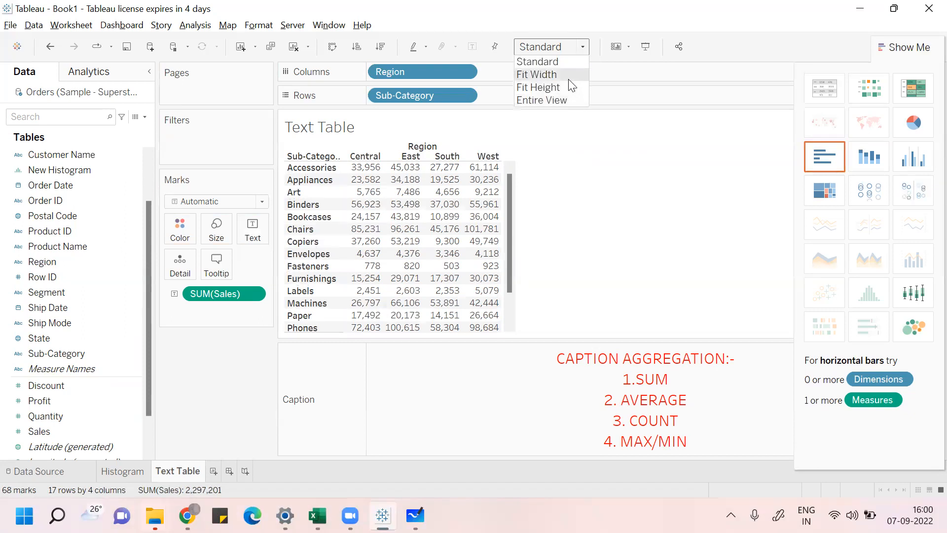
click(537, 74)
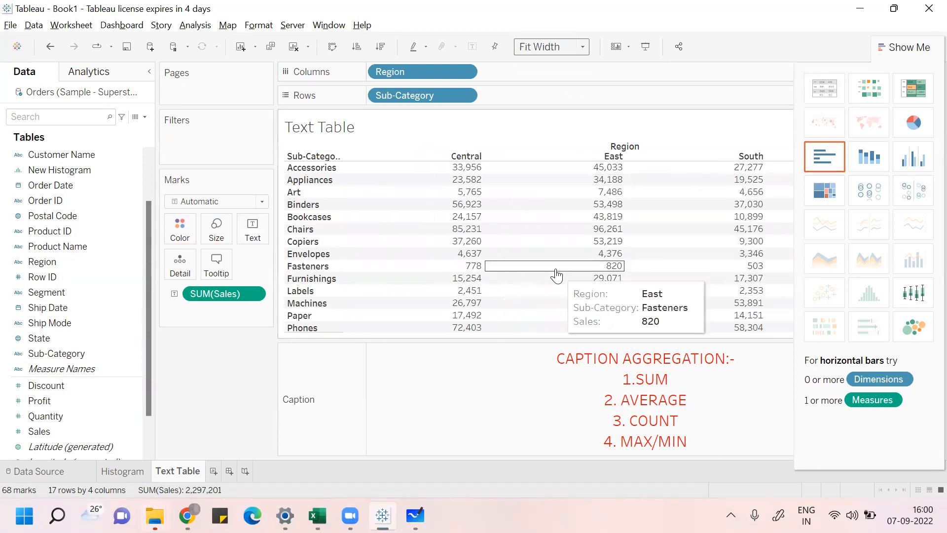
Step: Close the Show Me pane
click(900, 55)
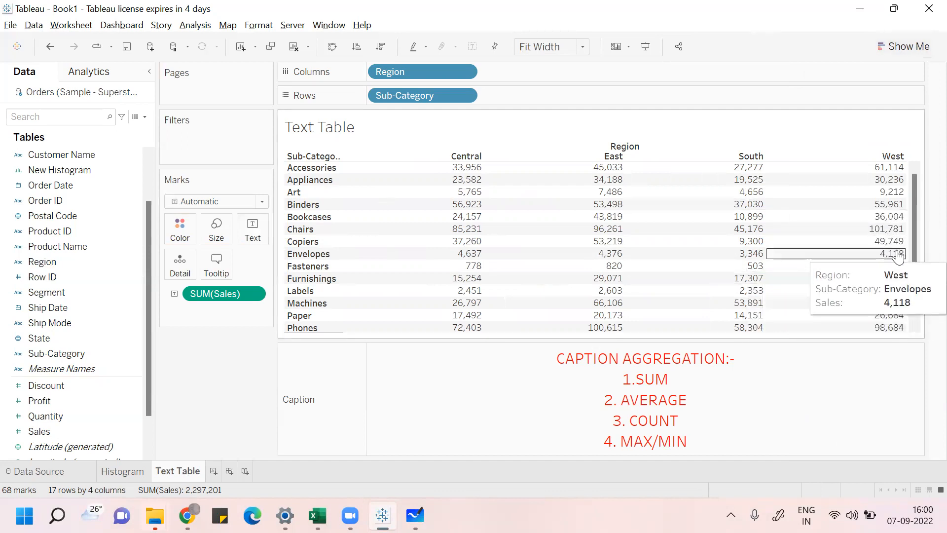
drag(910, 247, 913, 188)
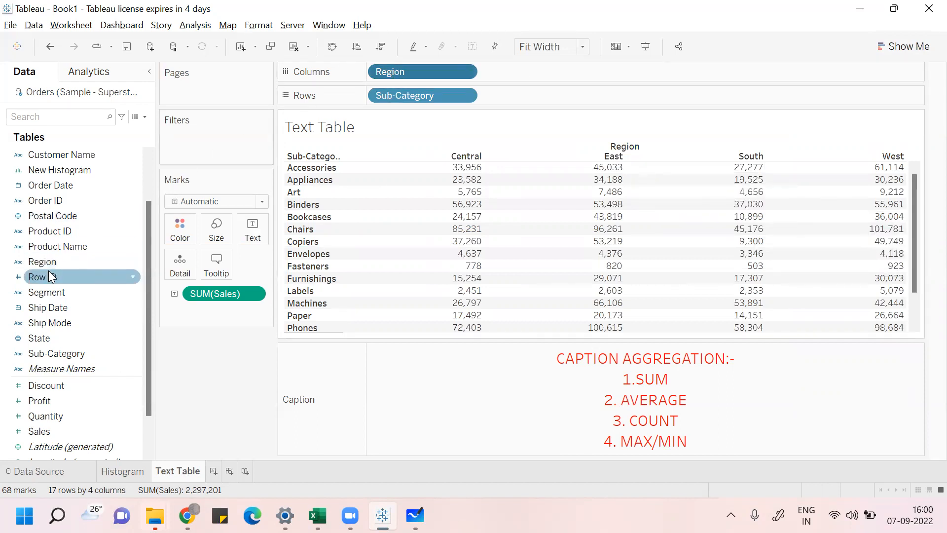
Step: Remove Region from the columns and set the view back to Standard
drag(417, 76, 67, 290)
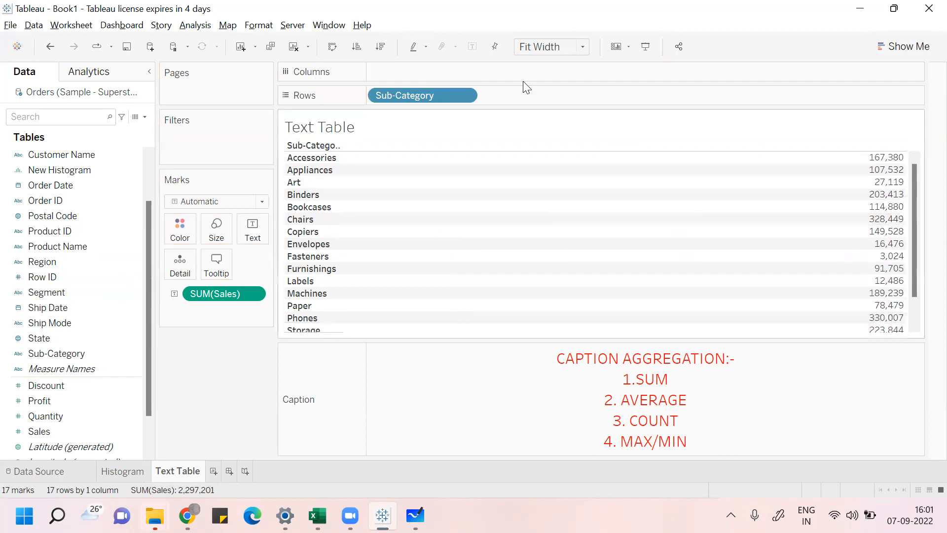
click(584, 47)
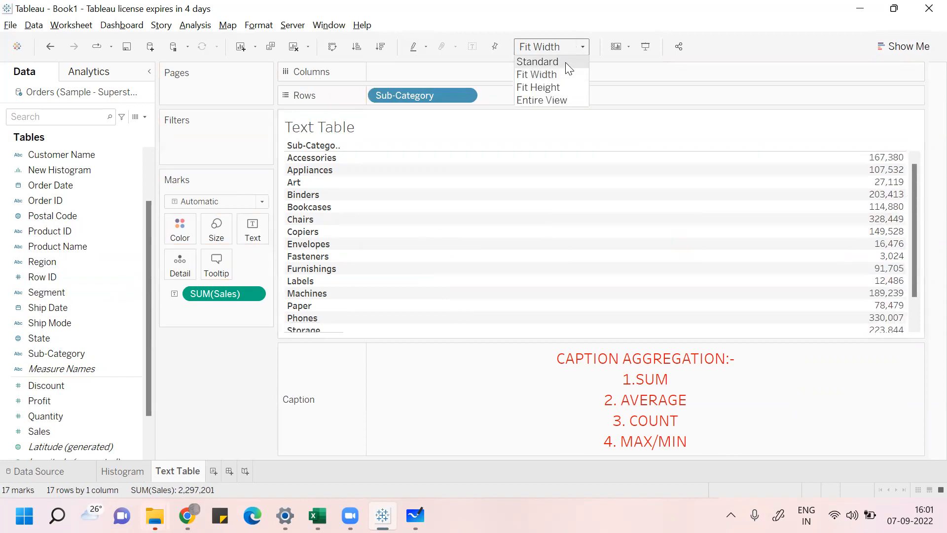
click(565, 61)
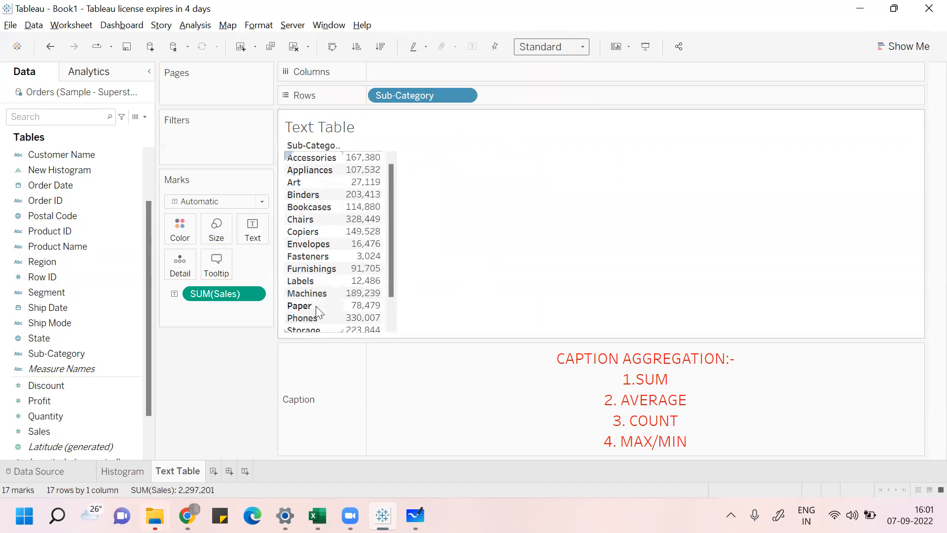
Step: Change the Sales measure's aggregation to Average
mouse_move(379, 171)
right_click(252, 297)
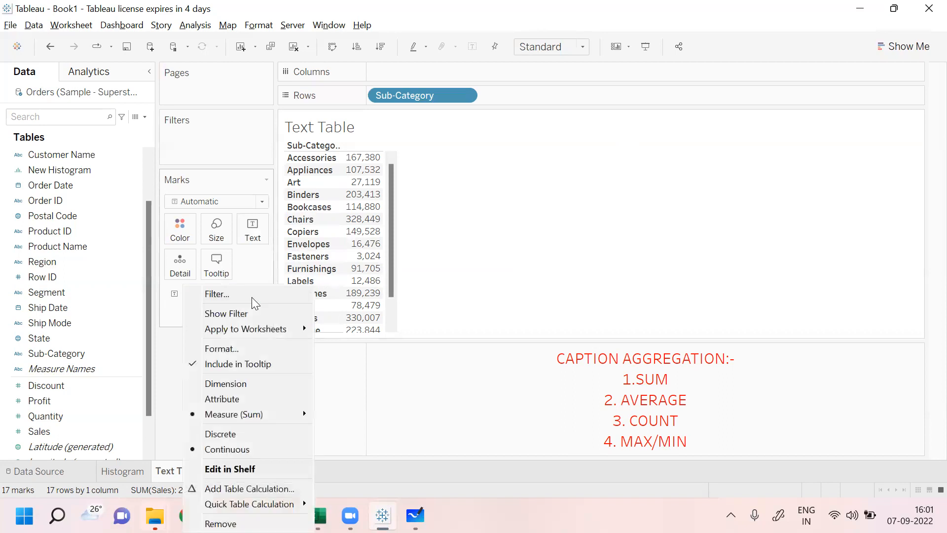
mouse_move(265, 413)
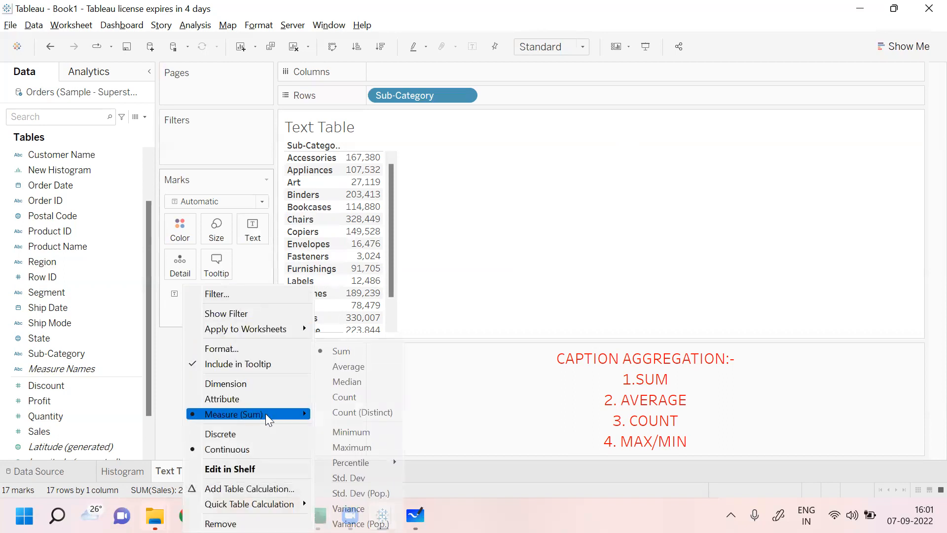
click(366, 371)
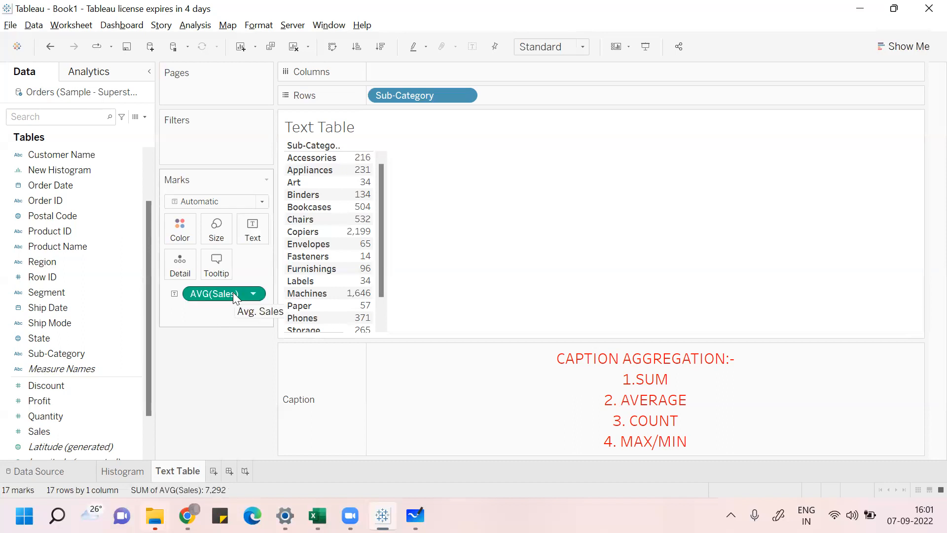
mouse_move(234, 298)
mouse_down()
mouse_move(247, 282)
mouse_move(243, 291)
mouse_up()
drag(50, 431, 332, 211)
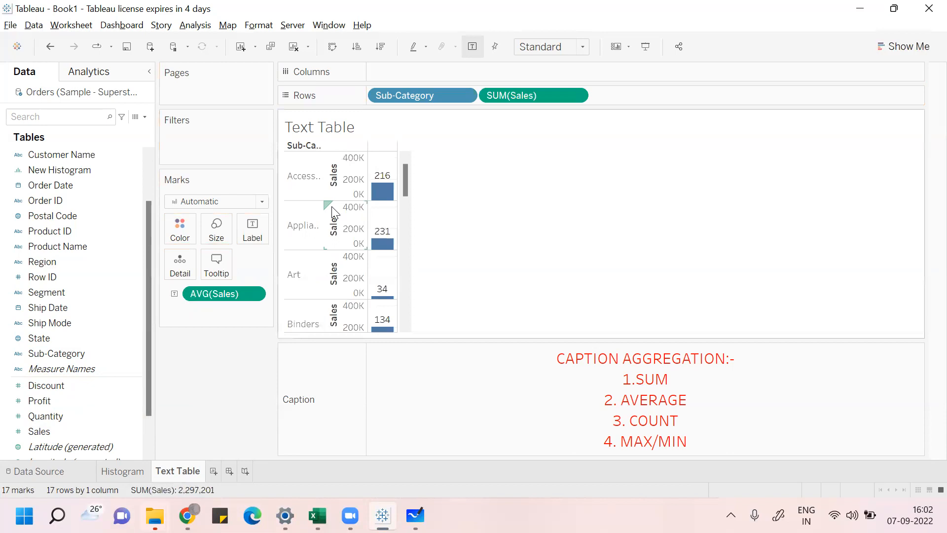
mouse_move(385, 200)
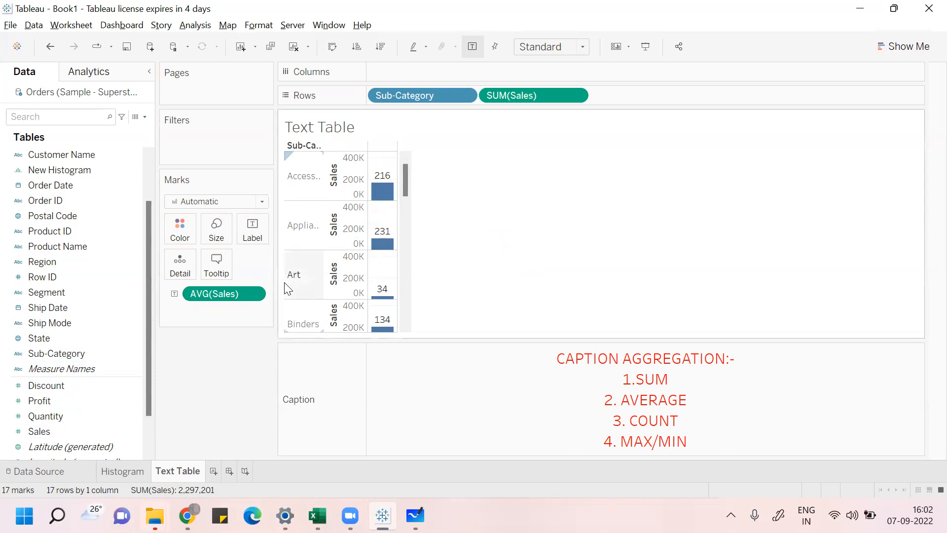
key(ctrl+z)
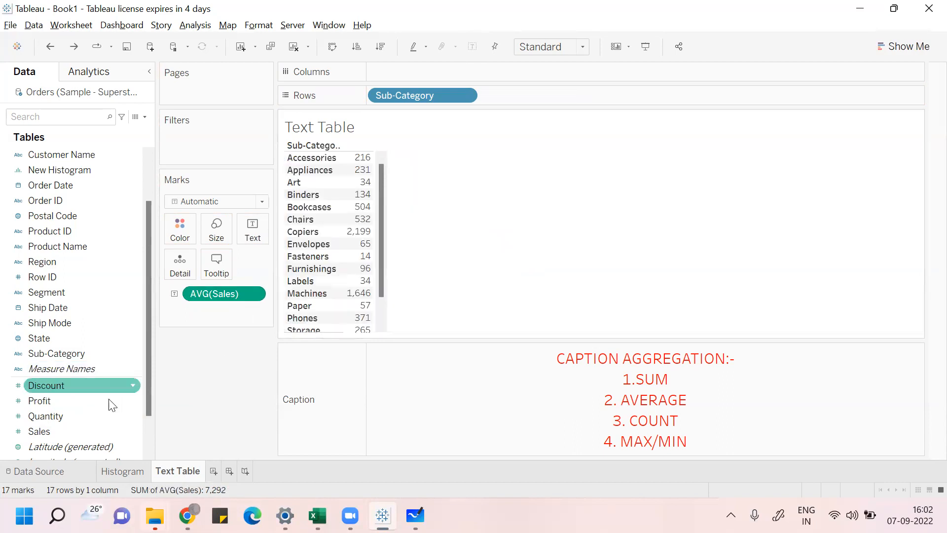
drag(65, 431, 503, 252)
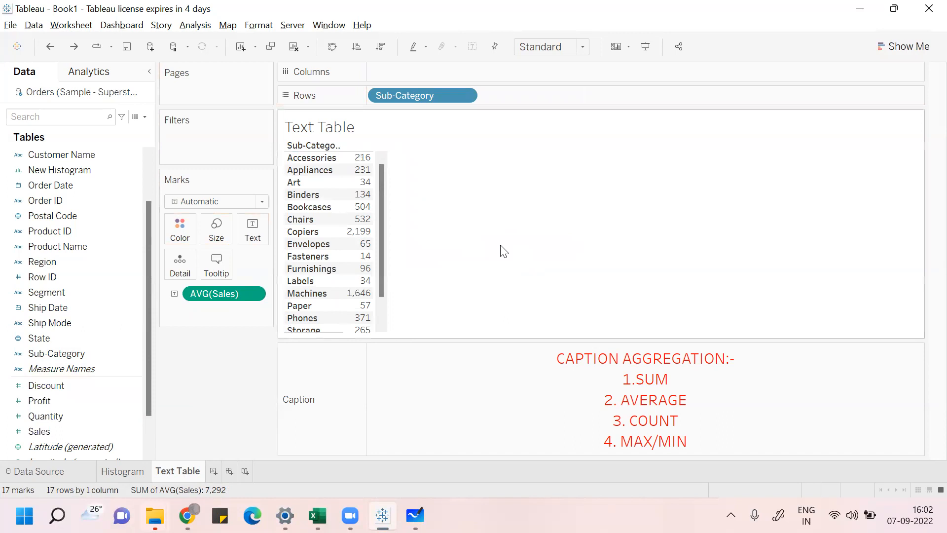
drag(53, 432, 323, 133)
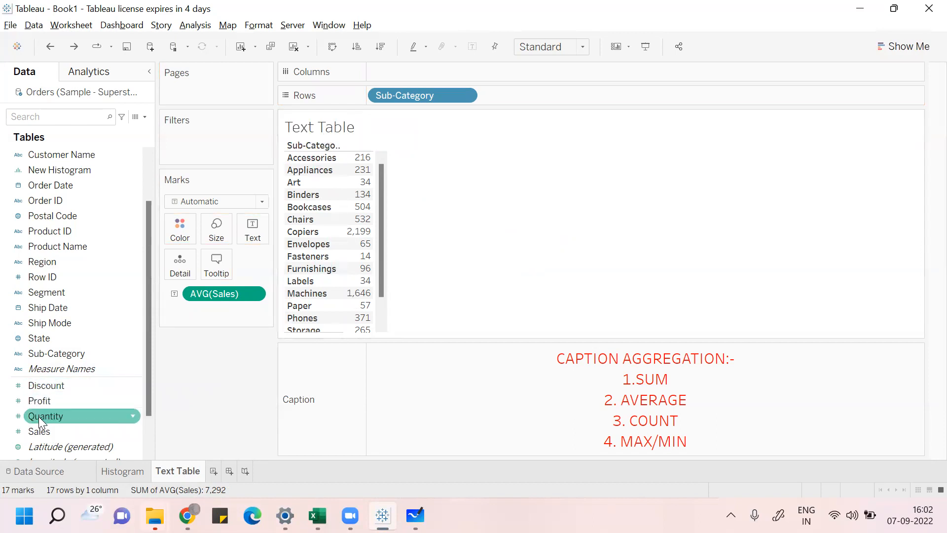
drag(38, 427, 253, 232)
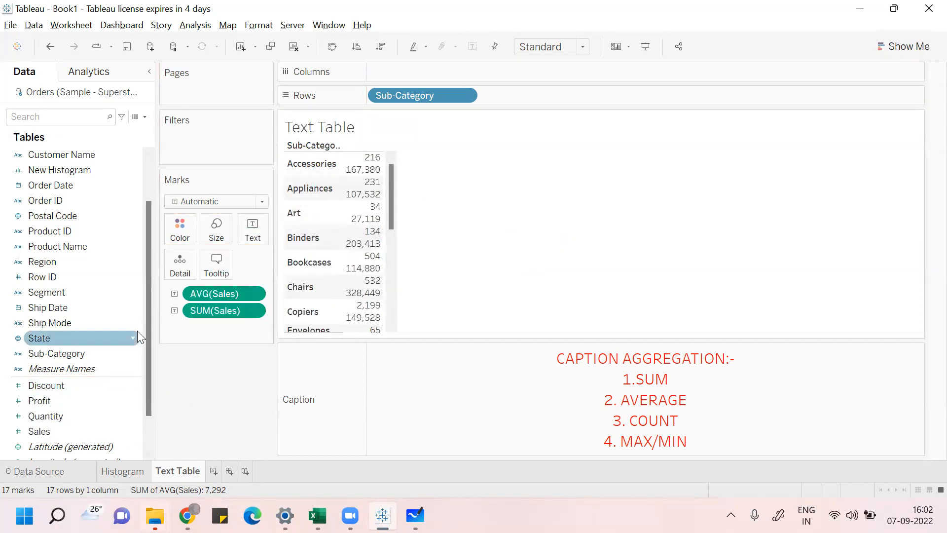
key(ctrl+z)
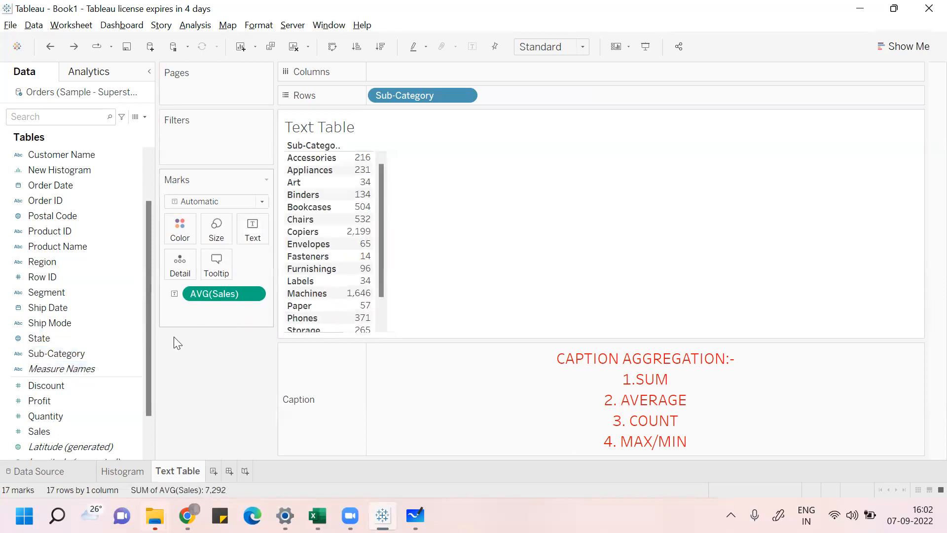
Step: Add Sales again as a sum and show it as text beside the average sales
drag(46, 432, 208, 299)
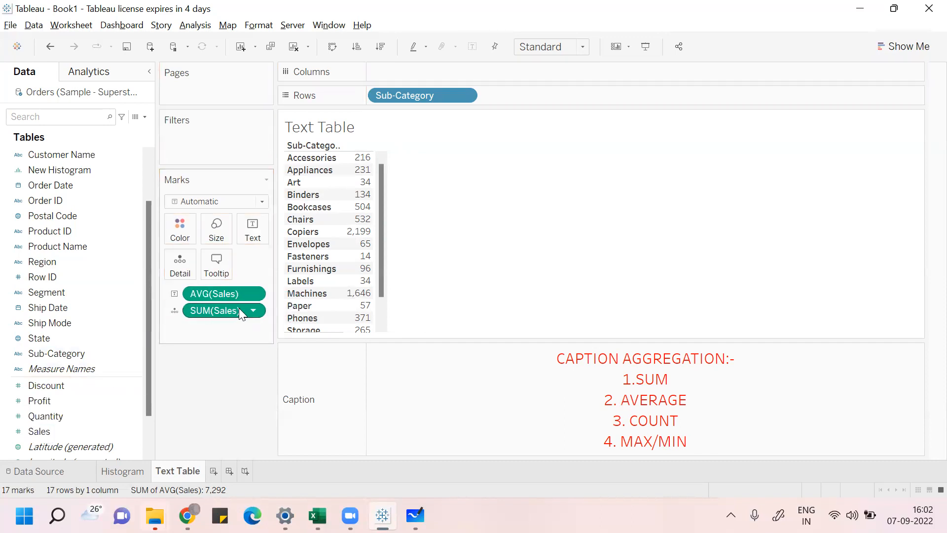
click(176, 310)
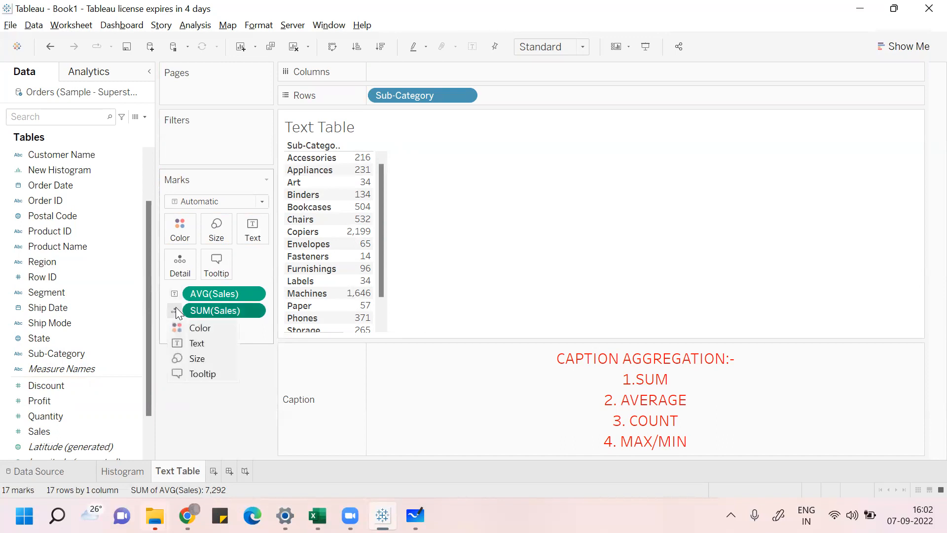
click(193, 342)
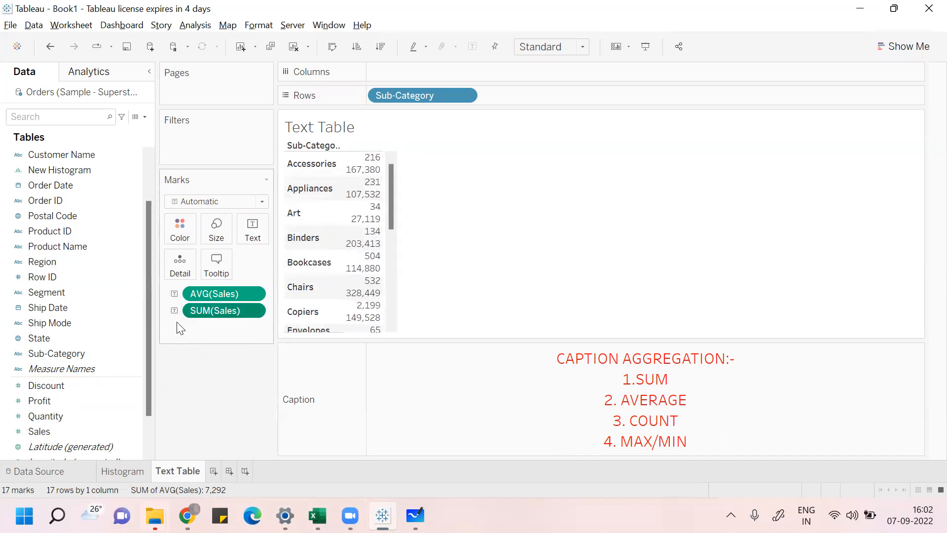
Step: Remove the SUM(Sales) field from the Marks card
mouse_move(349, 241)
drag(213, 310, 438, 207)
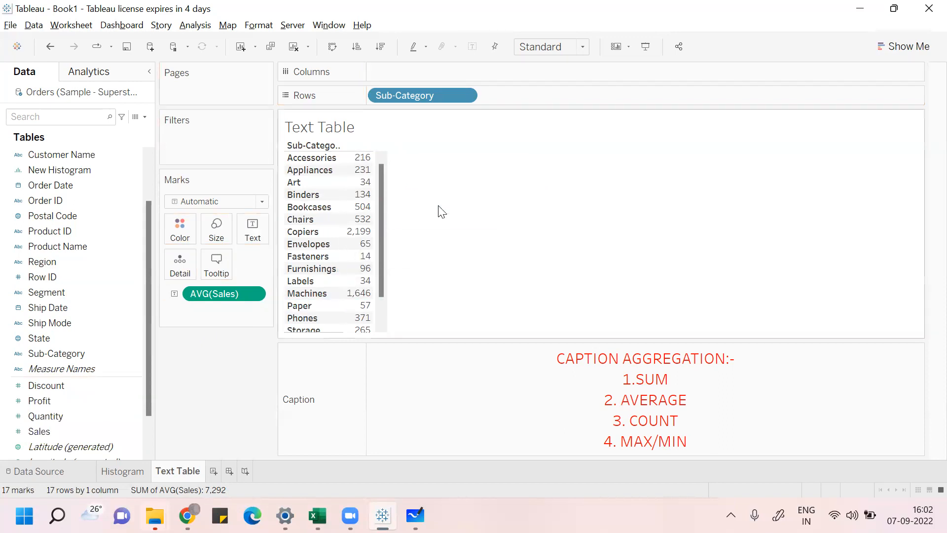
drag(45, 430, 337, 282)
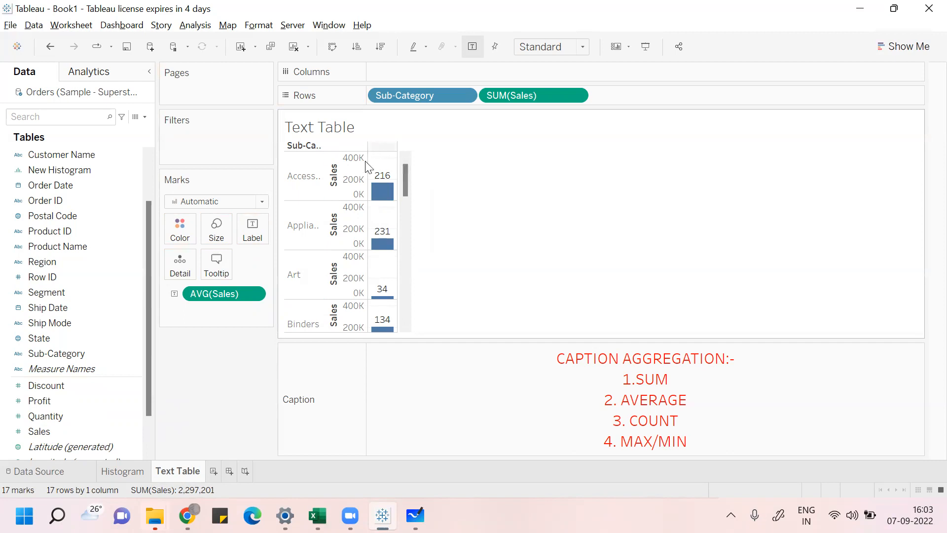
mouse_move(388, 189)
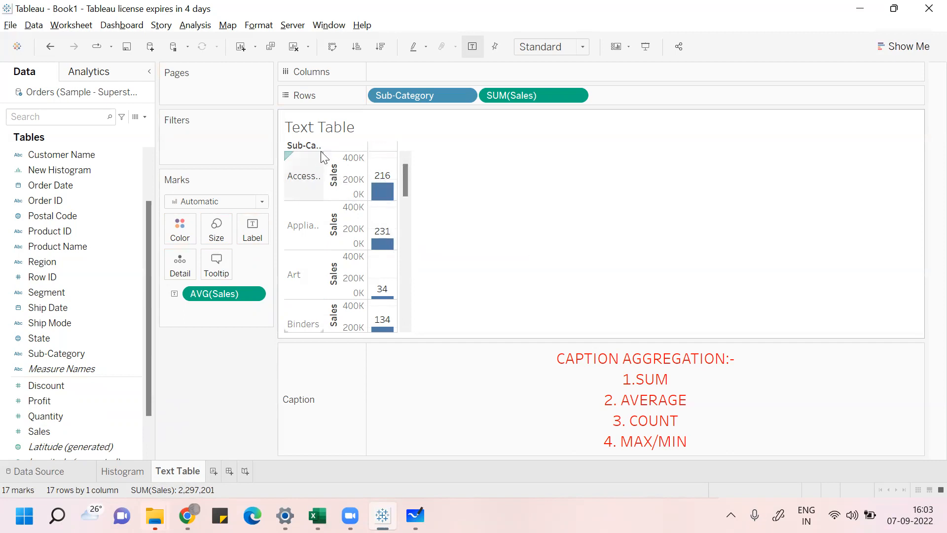
scroll(409, 190, down, 1)
drag(409, 197, 419, 227)
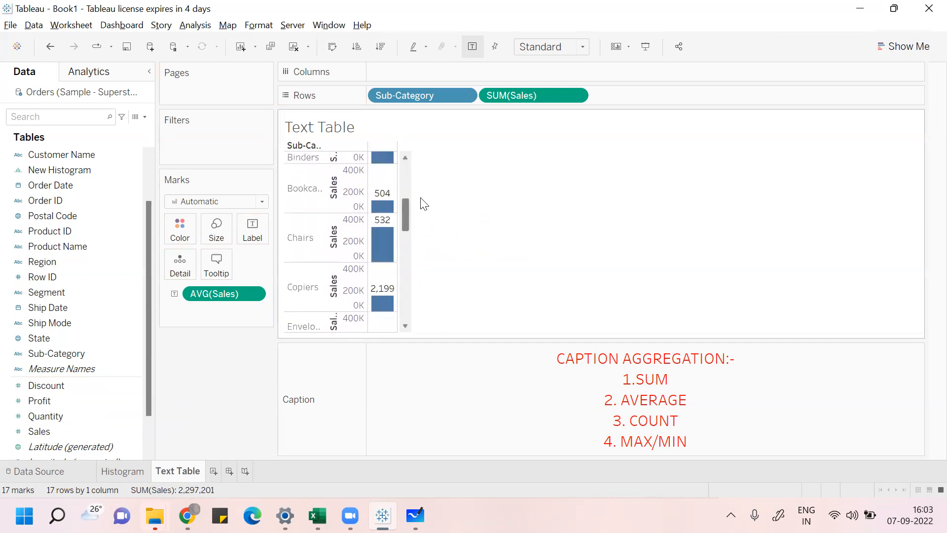
scroll(423, 204, up, 3)
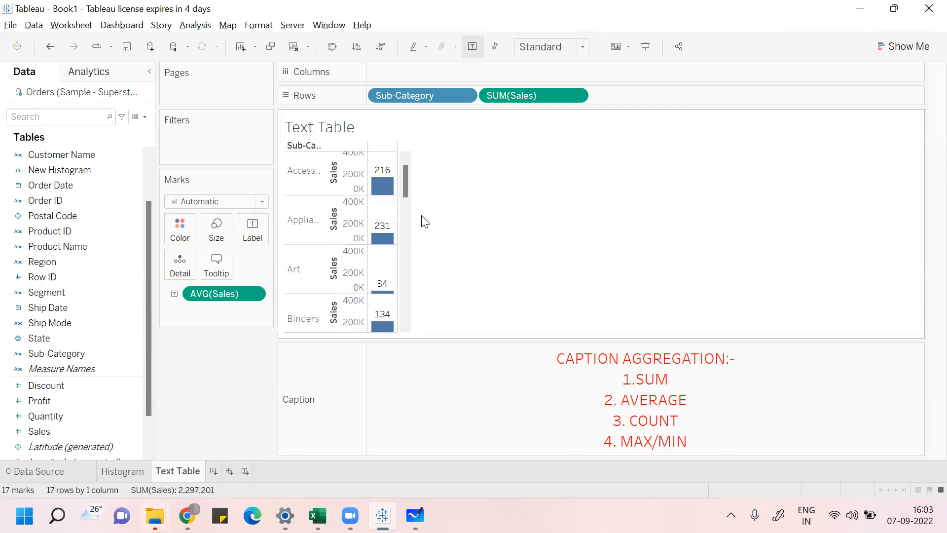
drag(405, 189, 407, 176)
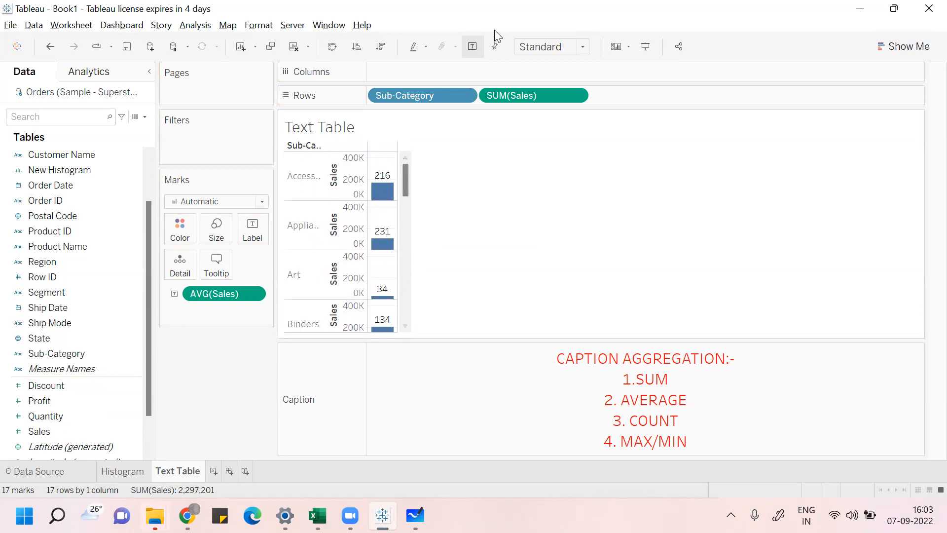
click(894, 8)
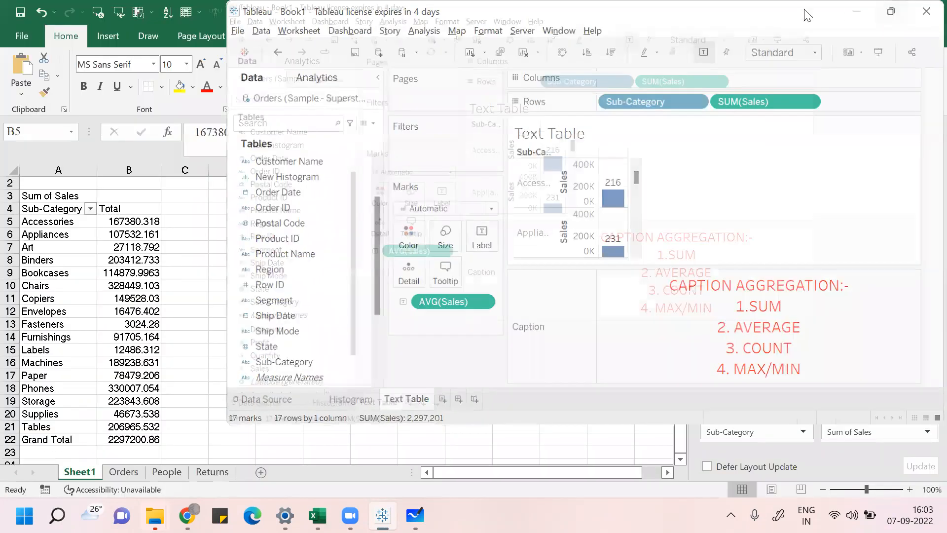
double_click(806, 16)
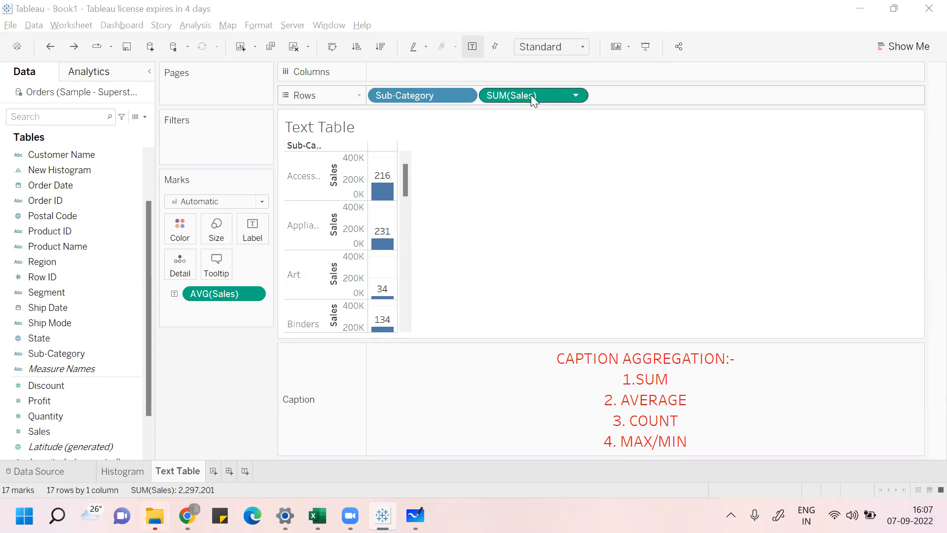
drag(530, 95, 107, 332)
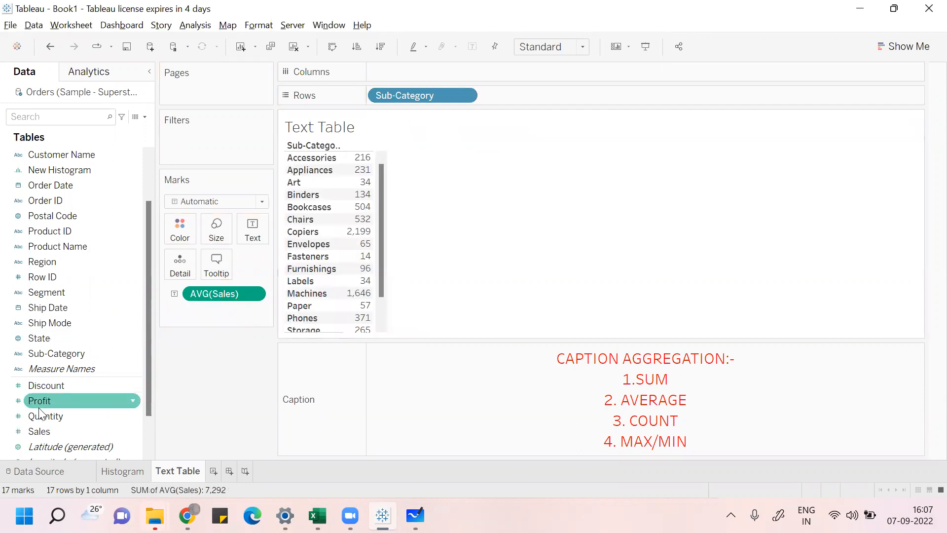
Step: Drop Sales into the table so it appears as a second column beside the average sales
drag(38, 429, 369, 270)
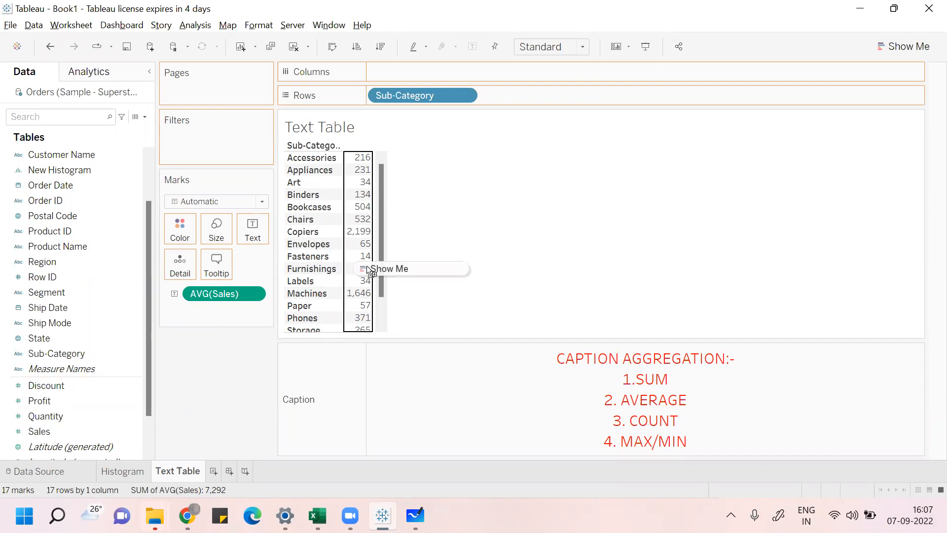
drag(367, 270, 370, 271)
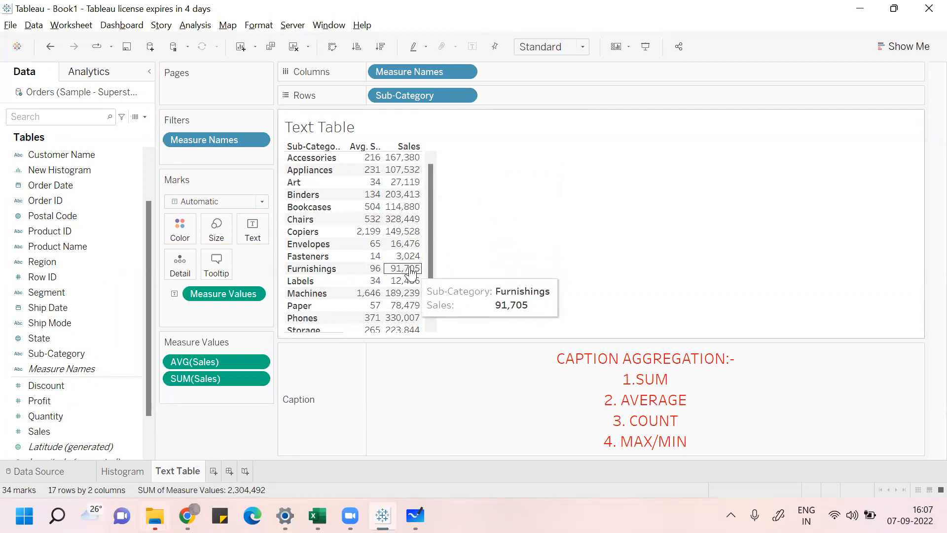
Step: Change the second Sales measure's aggregation to Count
right_click(261, 376)
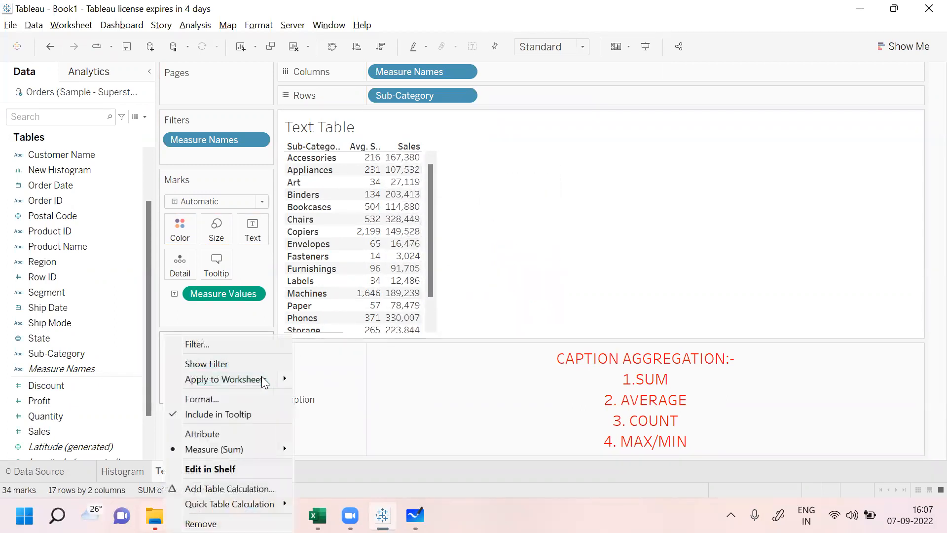
click(328, 391)
right_click(260, 378)
mouse_move(252, 449)
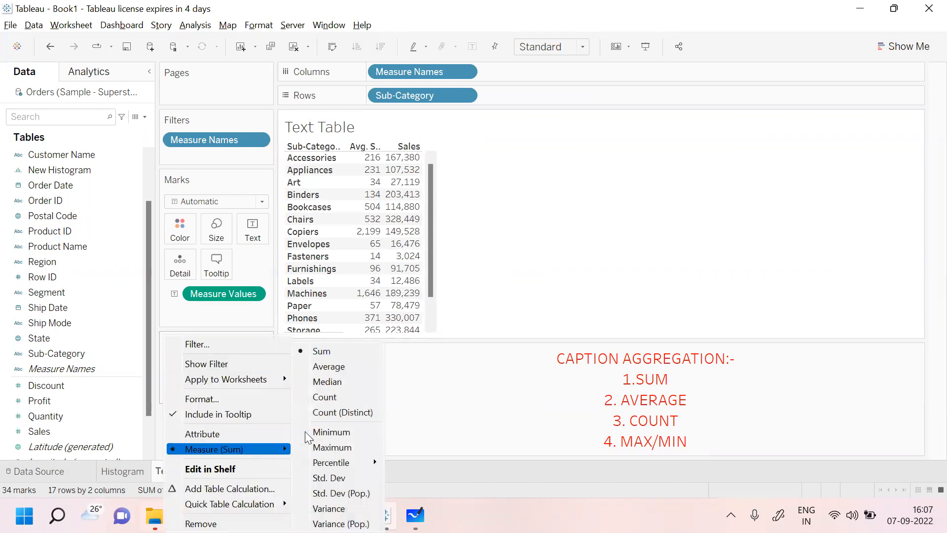
click(342, 398)
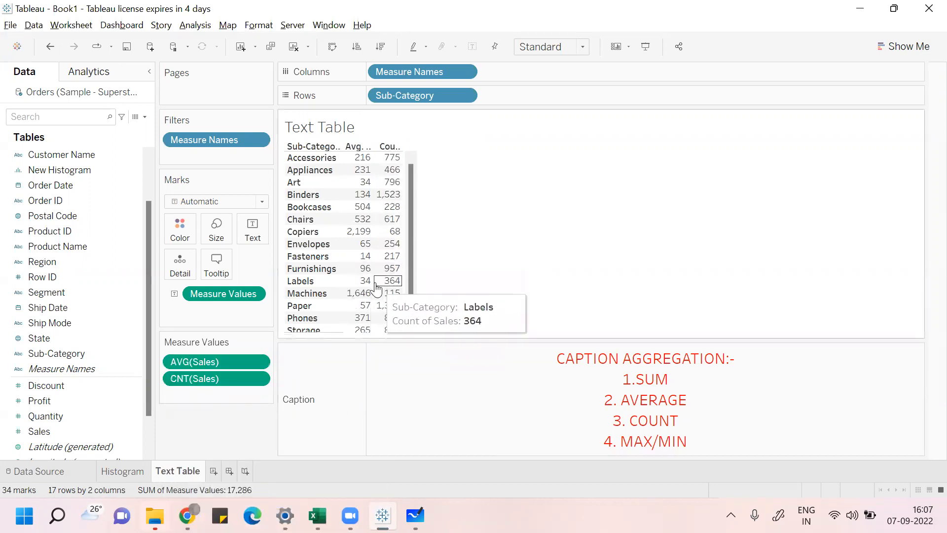
Step: Add Sales to the table again and change this new measure's aggregation to Maximum
drag(68, 434, 376, 217)
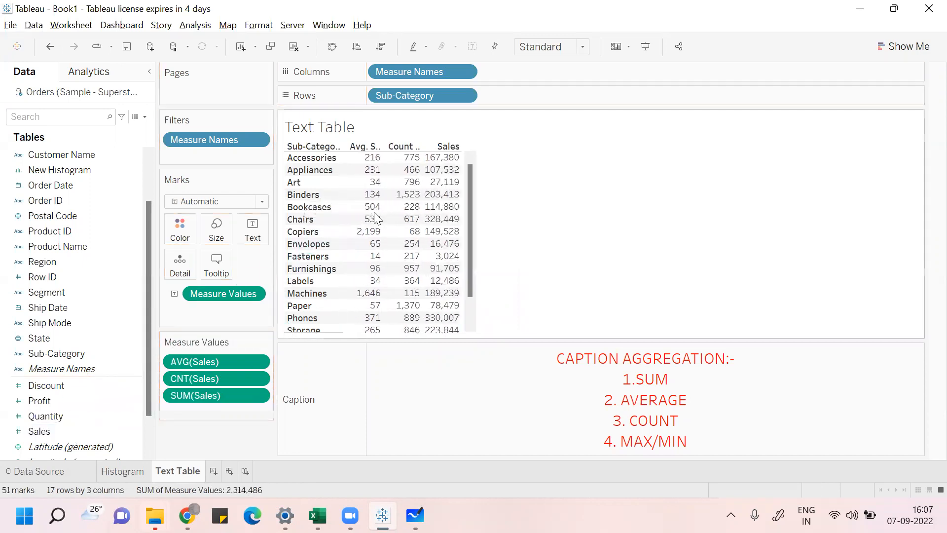
click(258, 395)
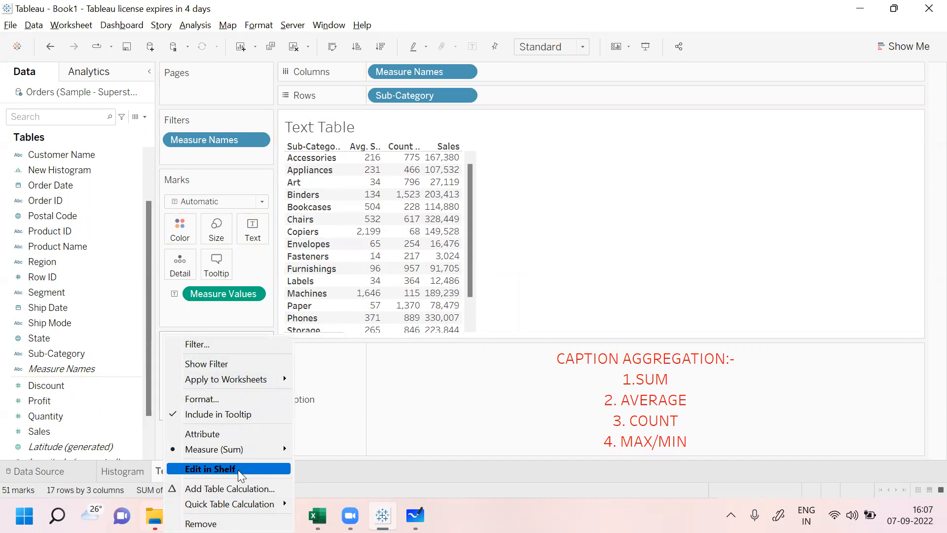
mouse_move(276, 449)
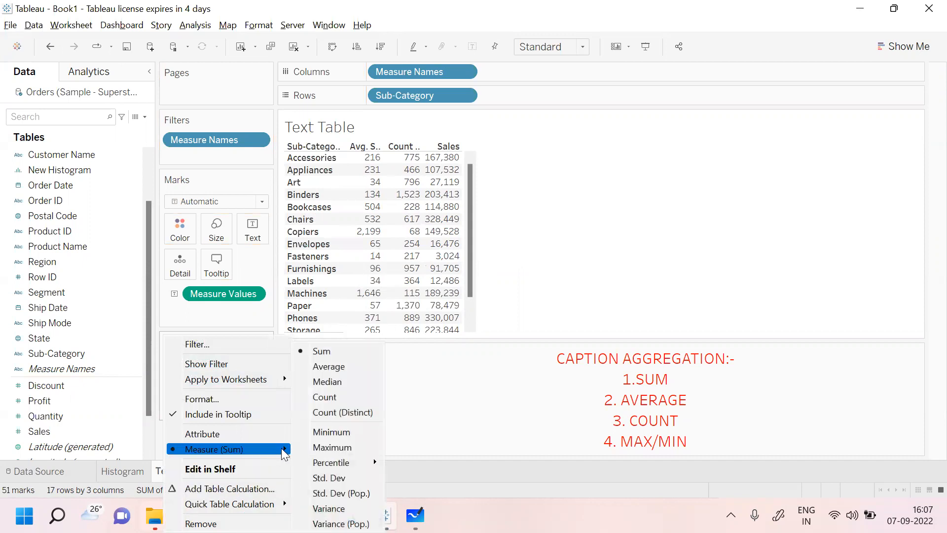
mouse_move(344, 463)
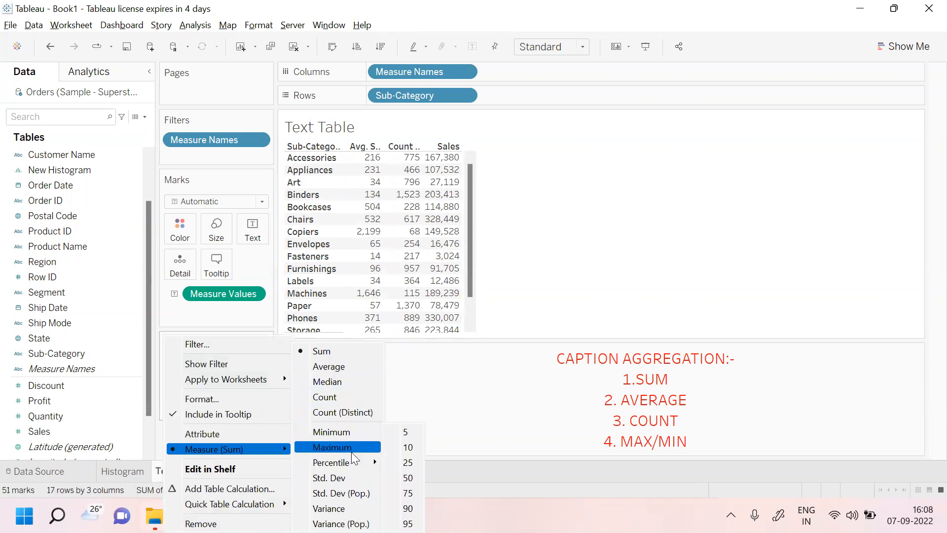
click(347, 447)
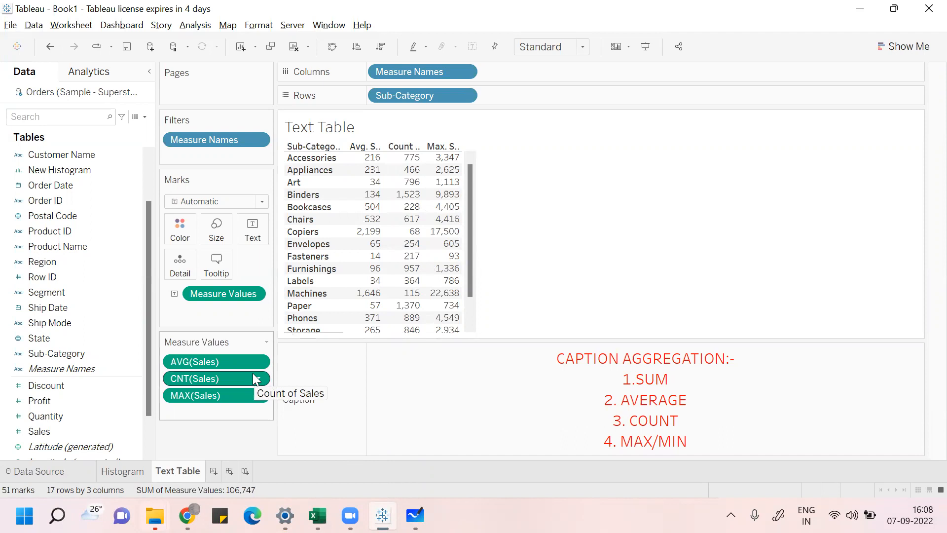
Step: Add Sales once more as a fourth column showing its sum
drag(70, 428, 461, 191)
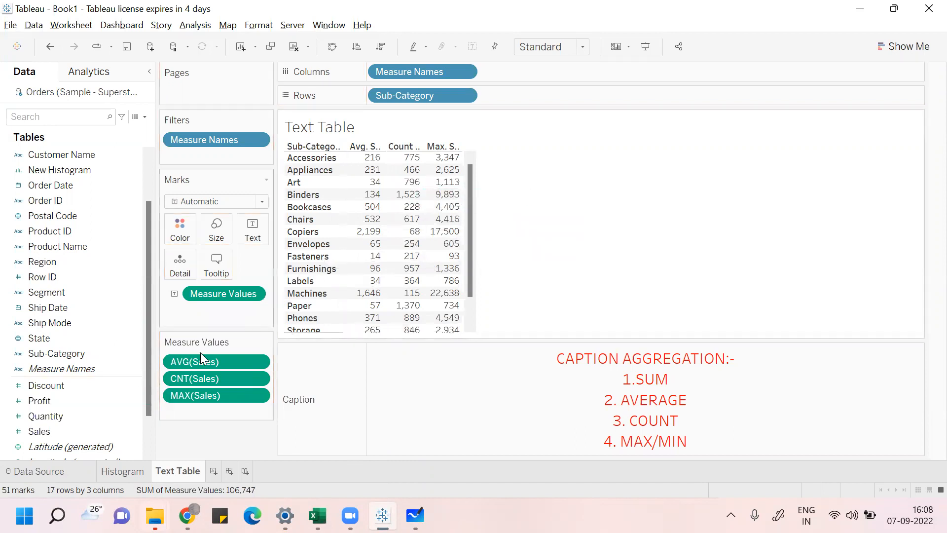
drag(88, 432, 474, 279)
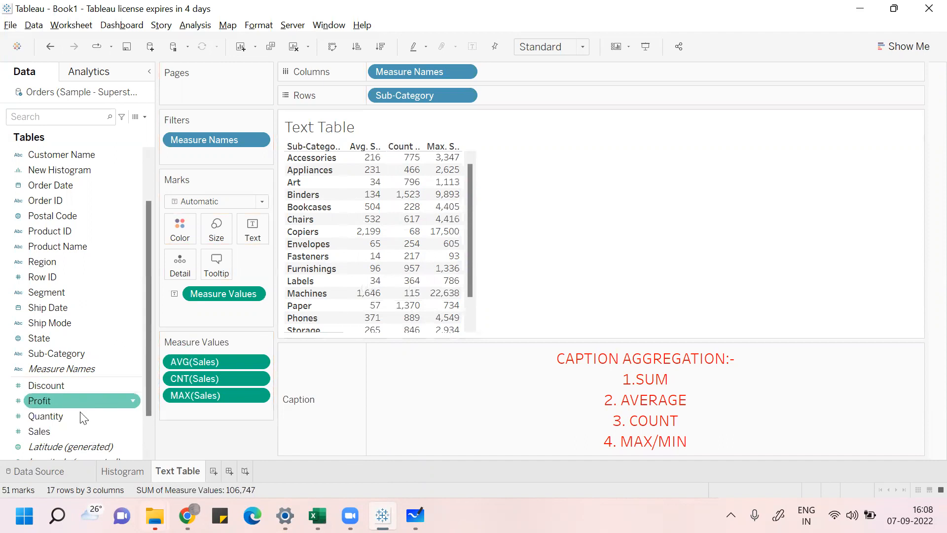
drag(61, 431, 448, 184)
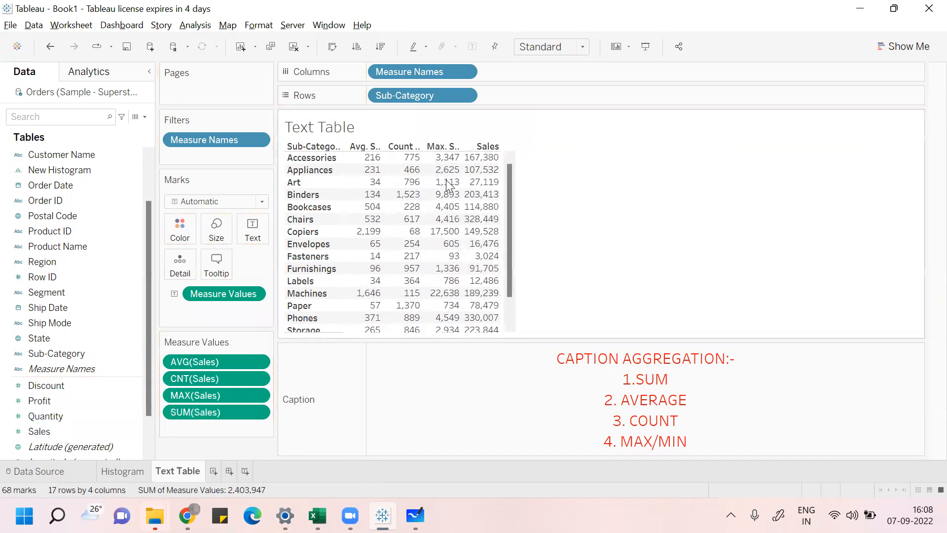
Step: Set the view fit to Fit Width
click(582, 47)
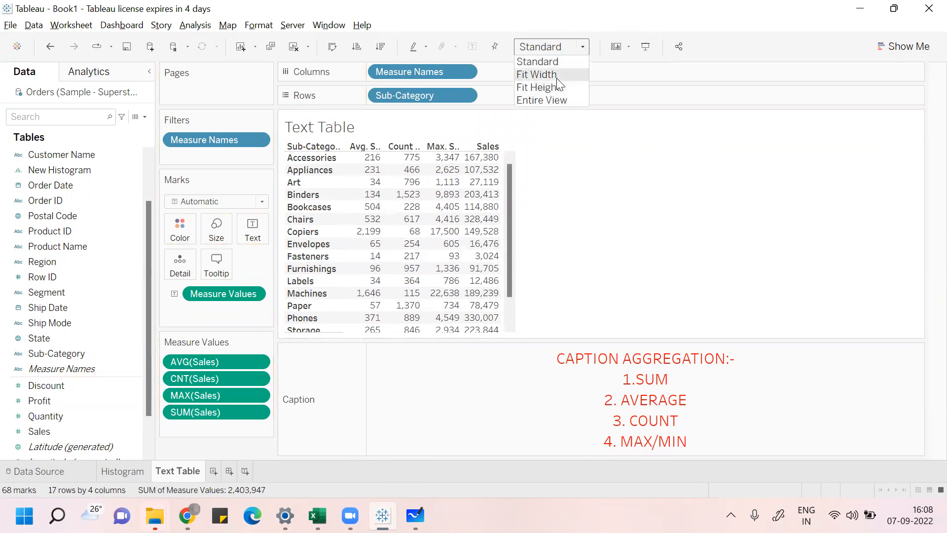
click(556, 76)
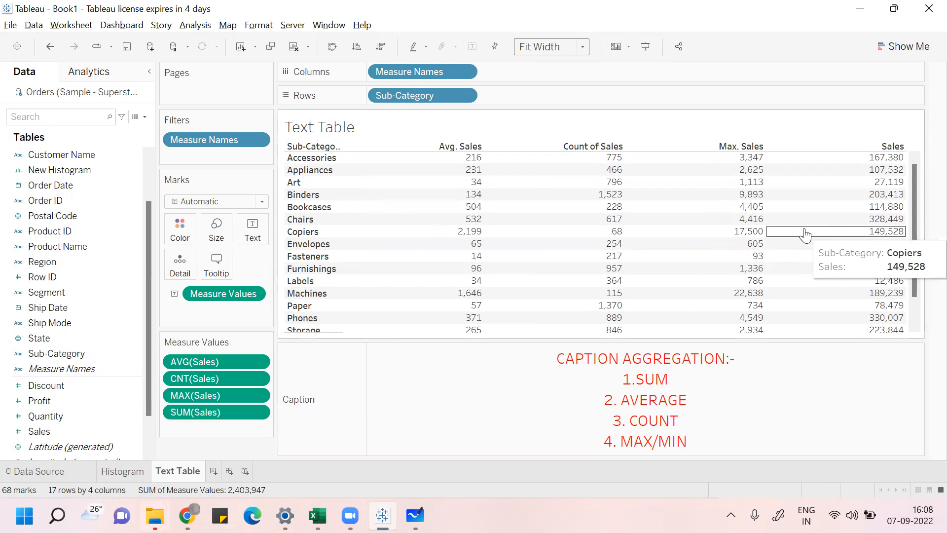
Step: Create a new worksheet with Sub-Category on rows and the sum of Sales as text
click(213, 471)
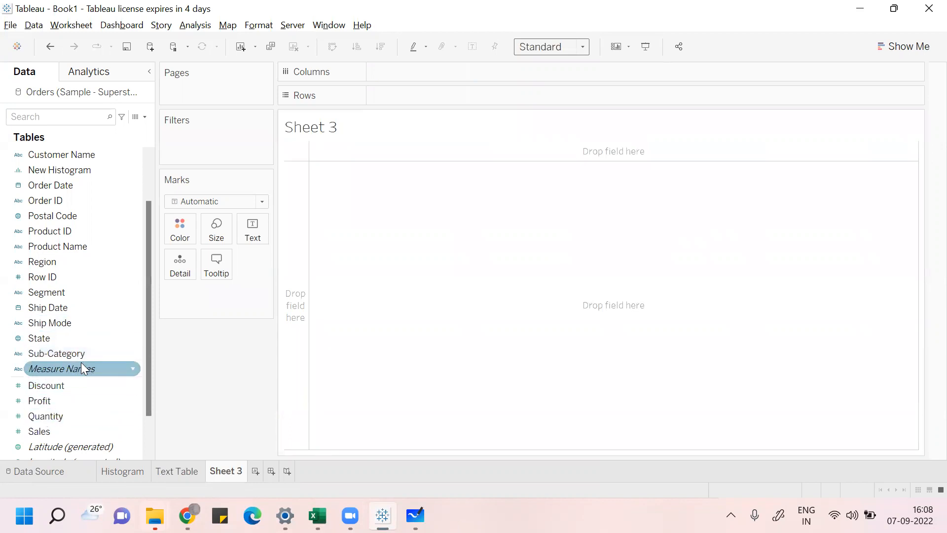
drag(88, 354, 452, 97)
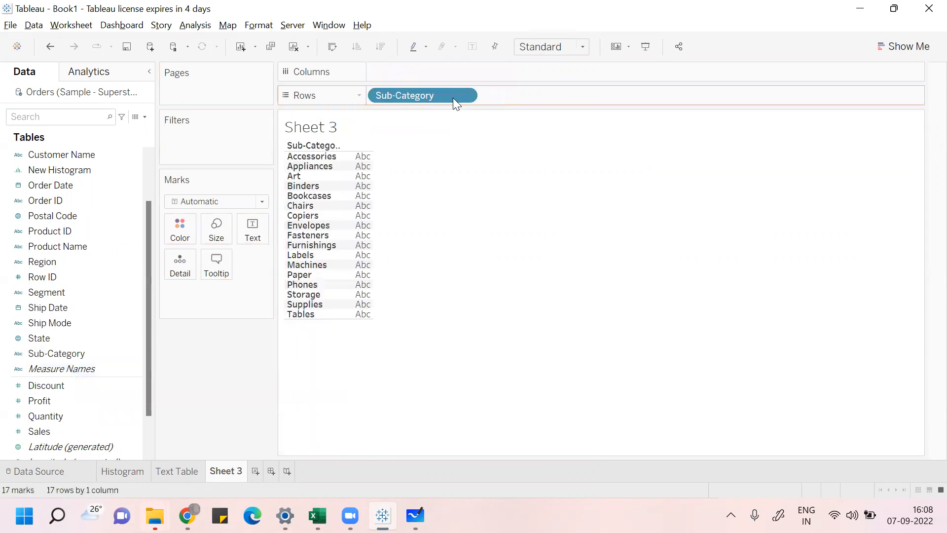
drag(64, 431, 252, 231)
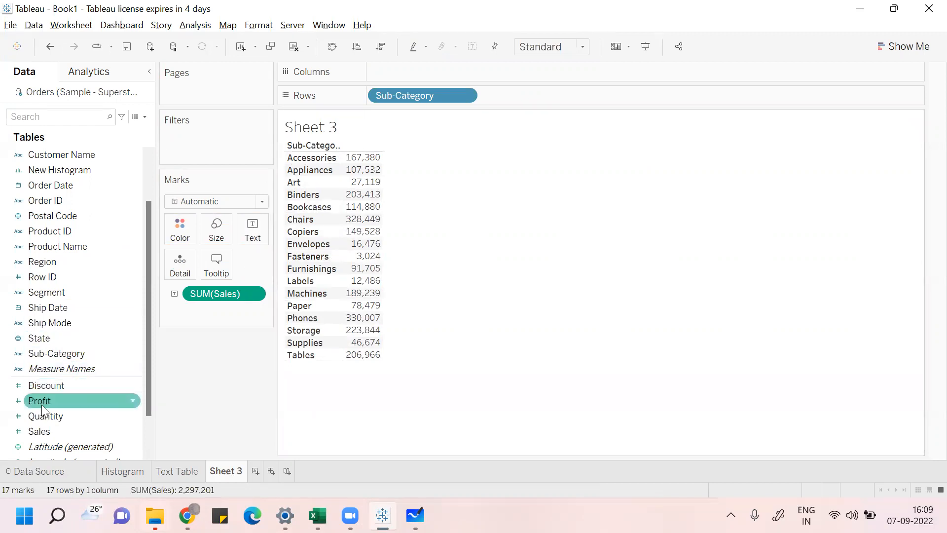
Step: Add Profit and Discount to the table as extra columns beside Sales
drag(51, 400, 121, 346)
drag(227, 252, 380, 244)
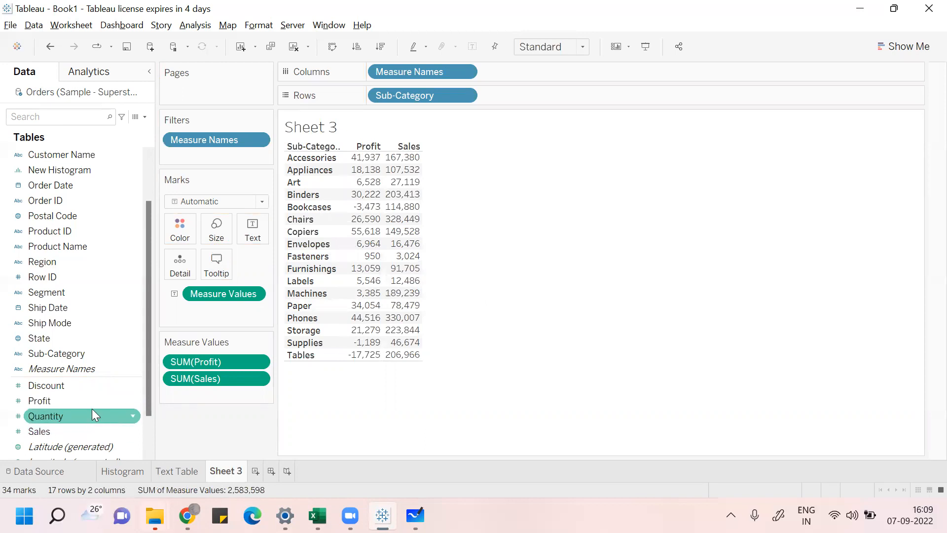
drag(84, 389, 272, 318)
drag(65, 386, 413, 263)
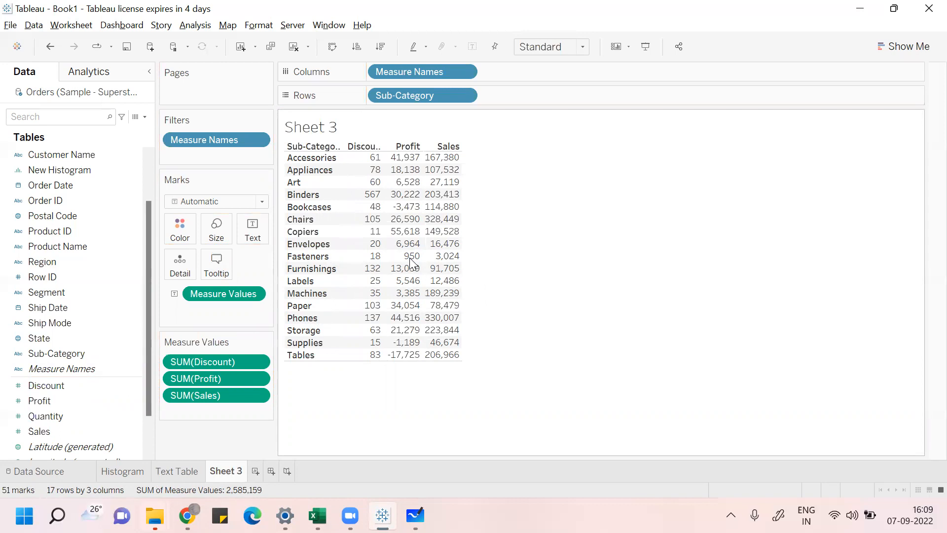
Step: Switch to Excel and add Quantity, Discount and Profit to the PivotTable values
key(alt+Tab)
key(Tab)
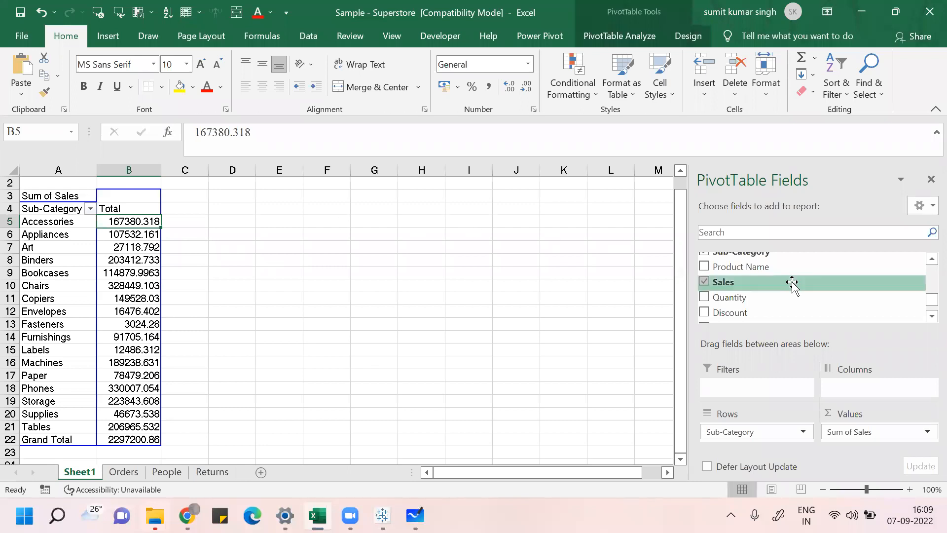
click(702, 296)
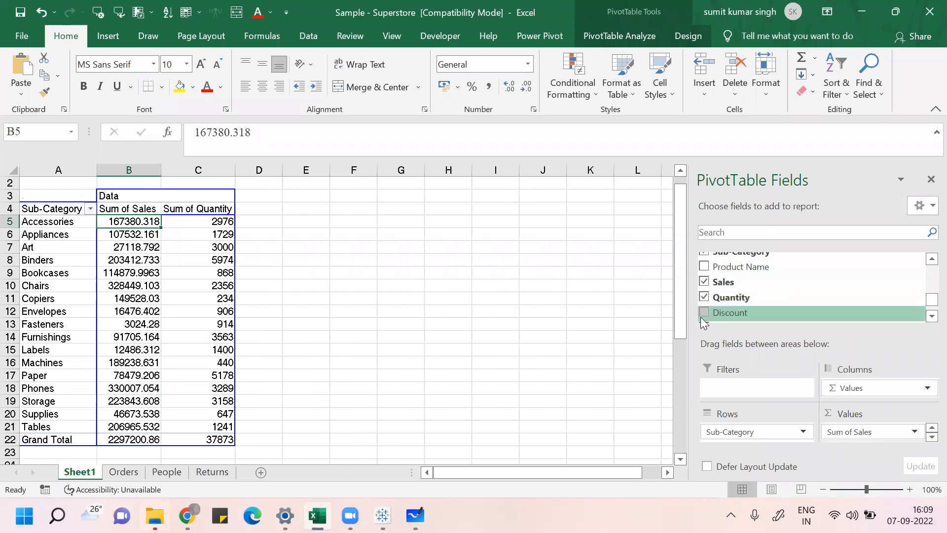
click(702, 315)
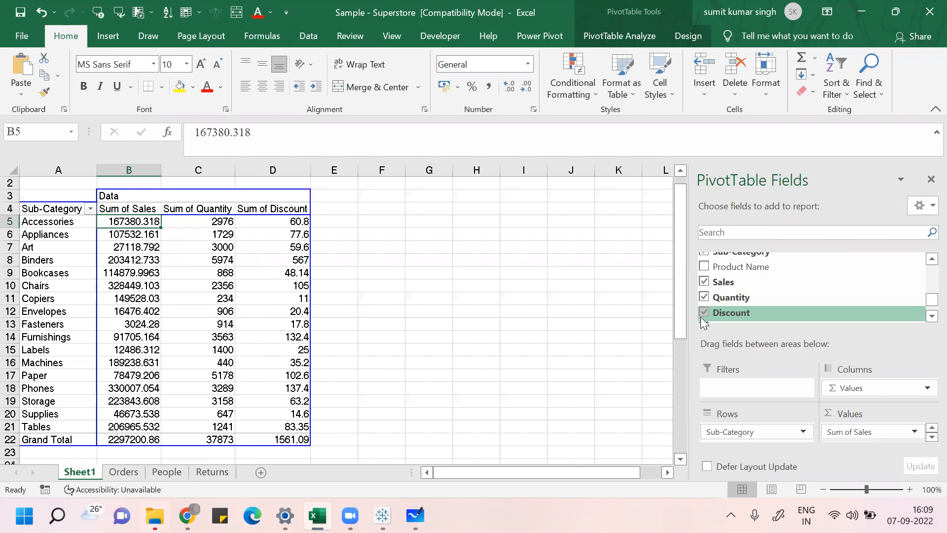
click(927, 316)
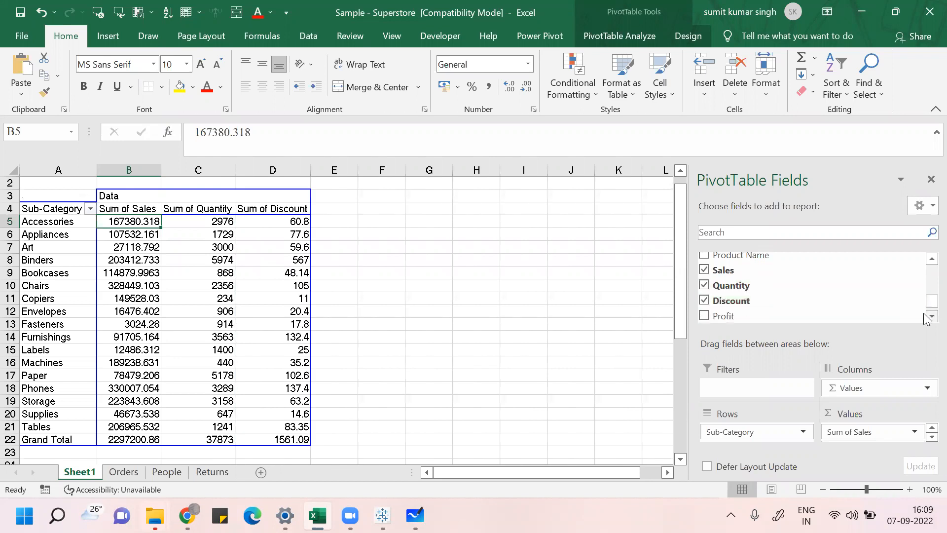
click(704, 316)
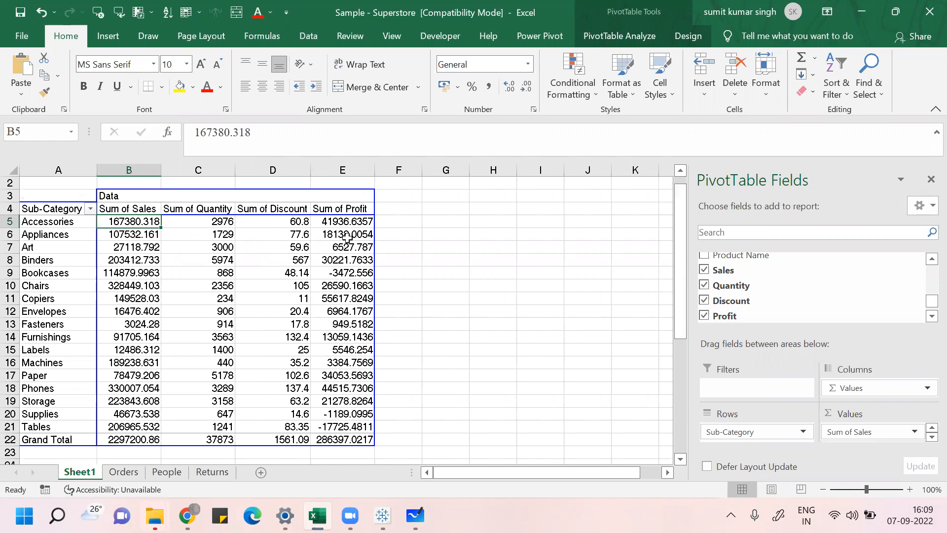
Step: Switch back to Tableau and then open Microsoft Whiteboard
mouse_move(359, 320)
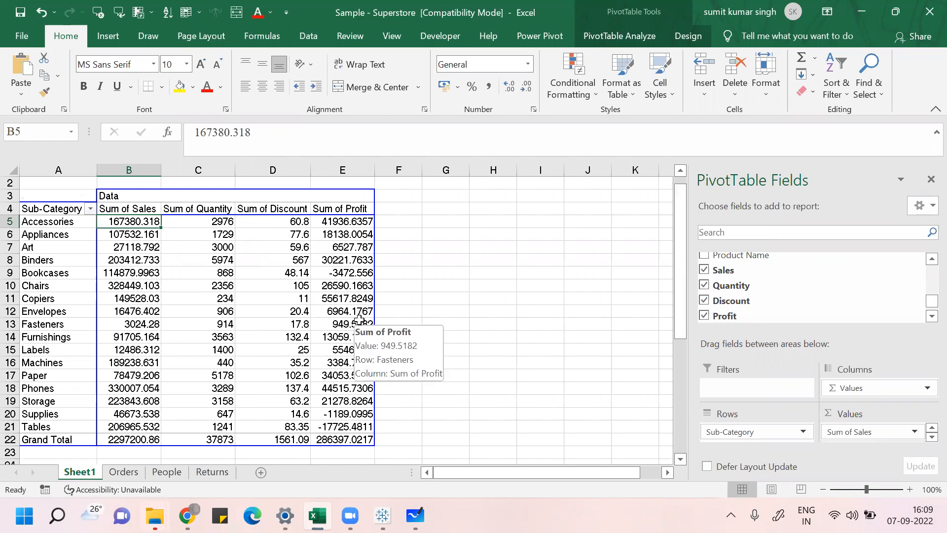
key(alt+Tab)
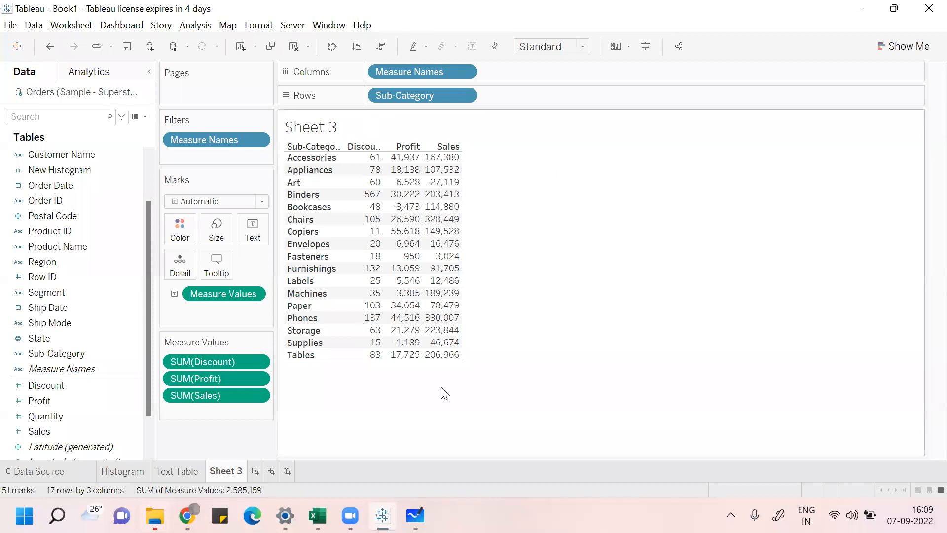
click(415, 515)
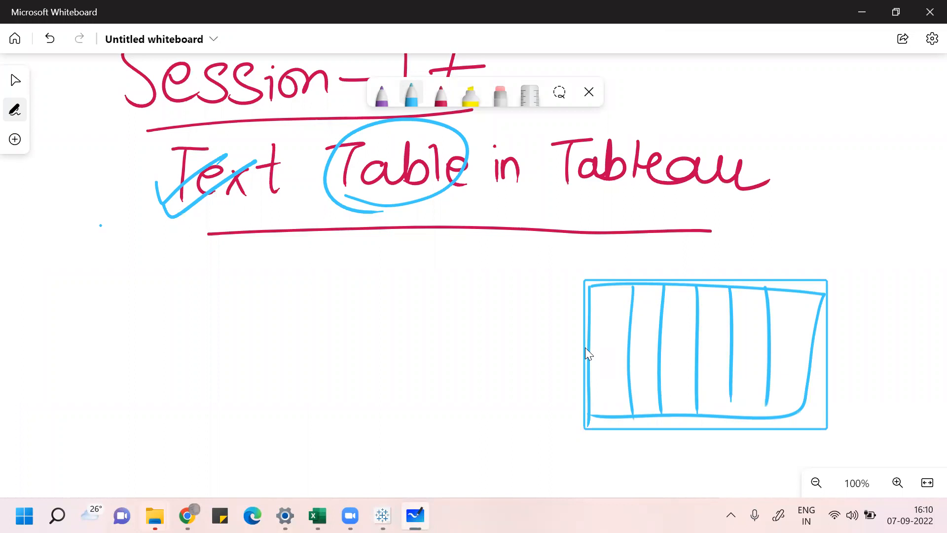
Step: Write "Thank-you" with the red pen on the whiteboard and underline it twice
click(440, 93)
drag(187, 297, 188, 394)
mouse_move(154, 367)
mouse_down()
mouse_move(210, 301)
mouse_move(255, 338)
mouse_move(286, 338)
mouse_move(292, 366)
mouse_up()
drag(313, 299, 310, 356)
drag(331, 325, 322, 347)
drag(341, 333, 362, 324)
drag(379, 306, 389, 392)
drag(419, 312, 420, 316)
drag(444, 311, 484, 345)
drag(300, 425, 488, 362)
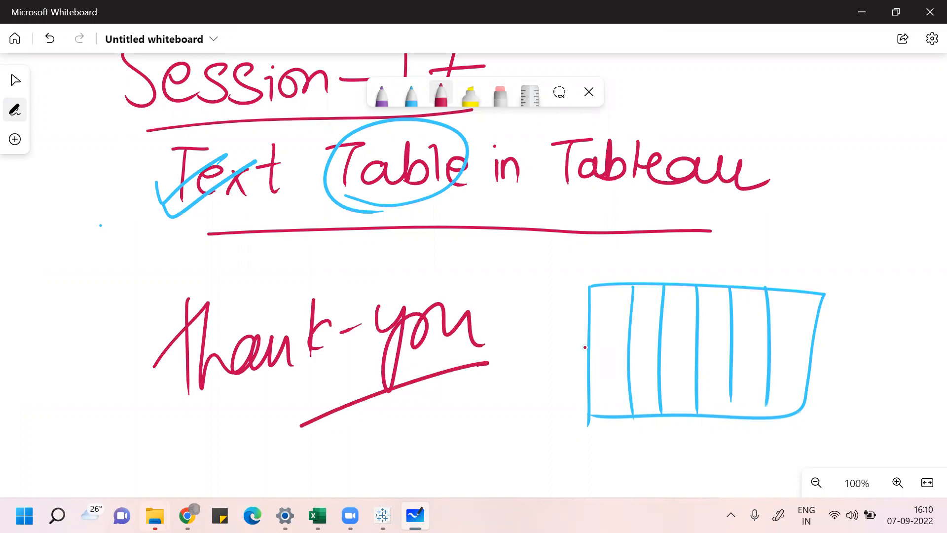
drag(293, 442, 573, 361)
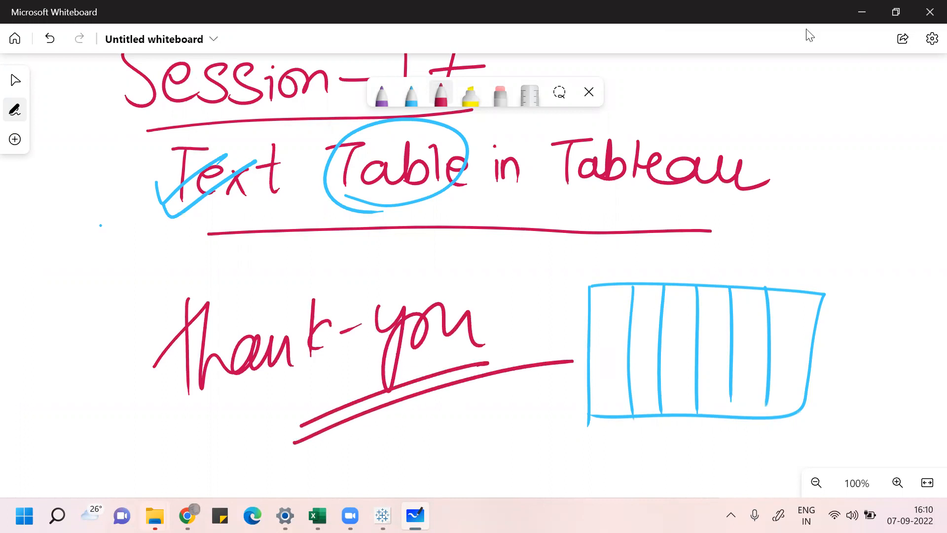